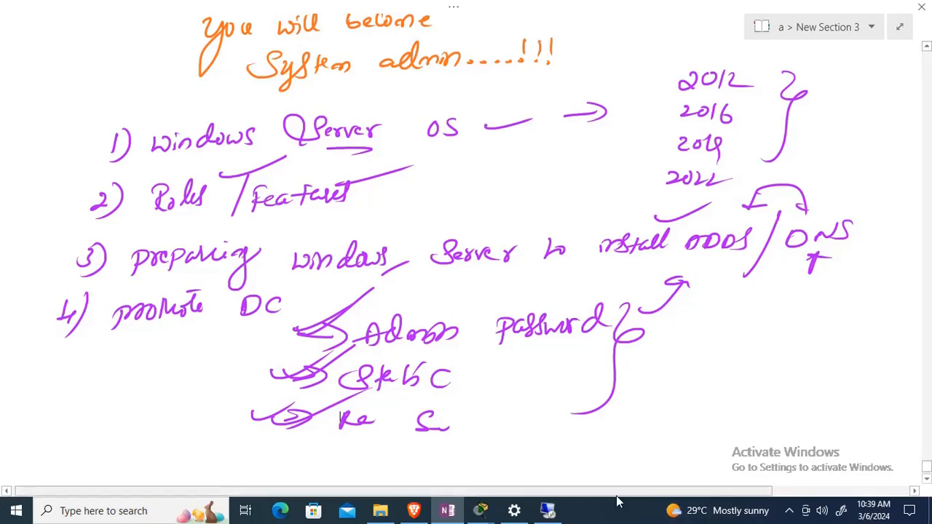
# Switch to the remote server's Server Manager and start promoting this server to a domain controller.
pyautogui.click(547, 511)
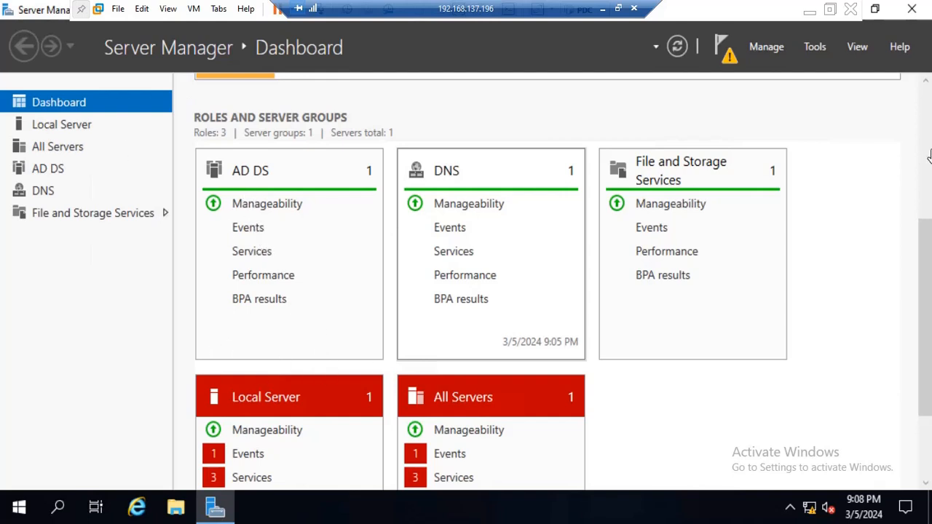
pyautogui.moveTo(925, 260); pyautogui.dragTo(914, 67)
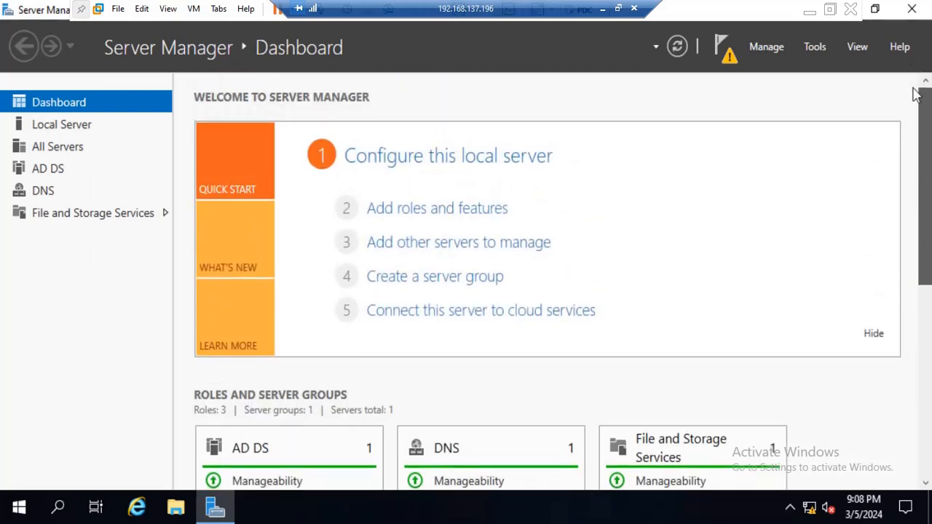
pyautogui.moveTo(924, 134); pyautogui.dragTo(923, 244)
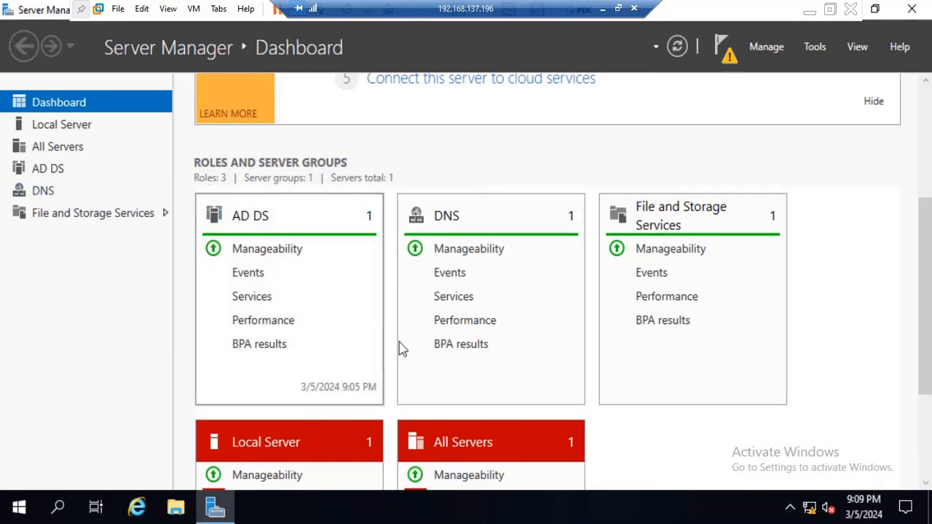
pyautogui.scroll(5, 432, 368)
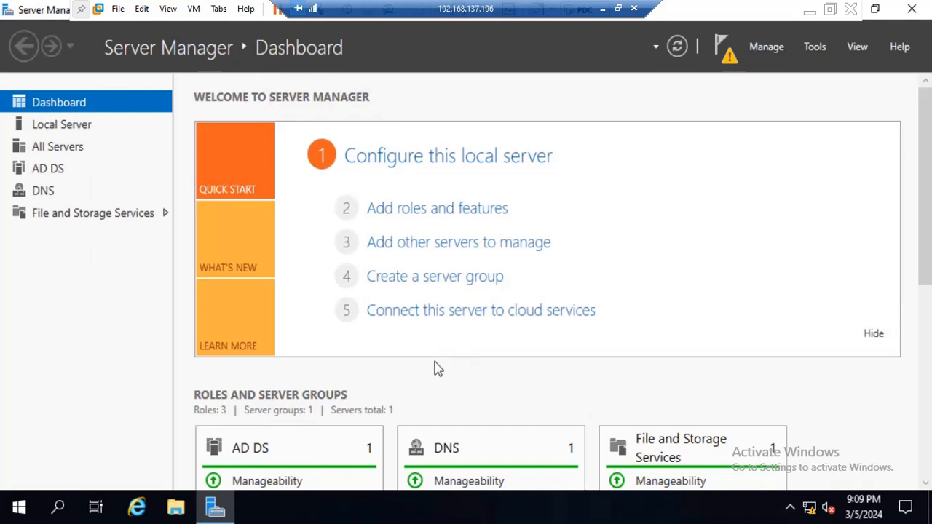
pyautogui.click(729, 66)
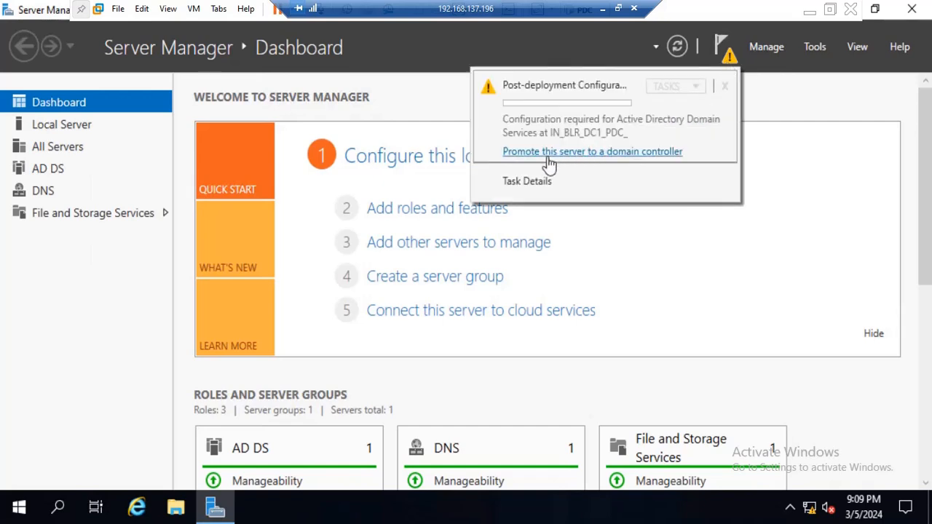
pyautogui.click(596, 153)
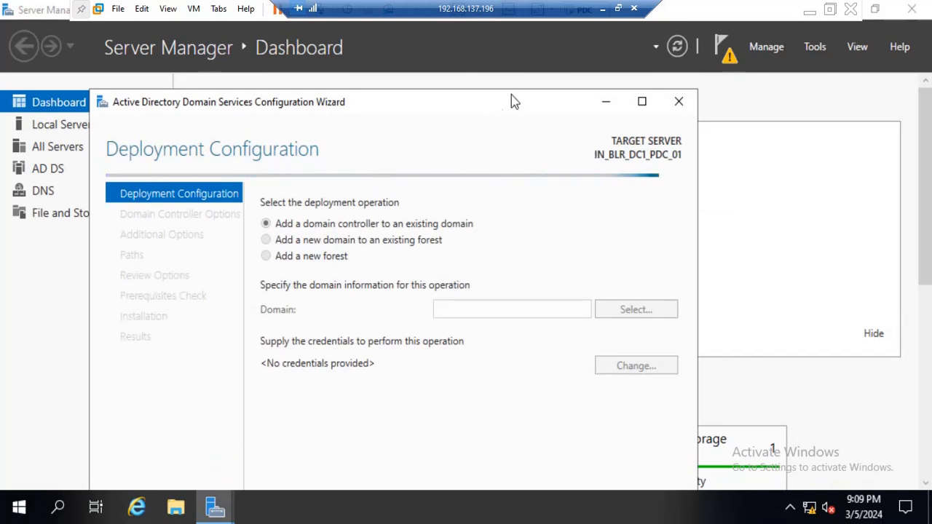
pyautogui.moveTo(511, 98); pyautogui.dragTo(550, 86)
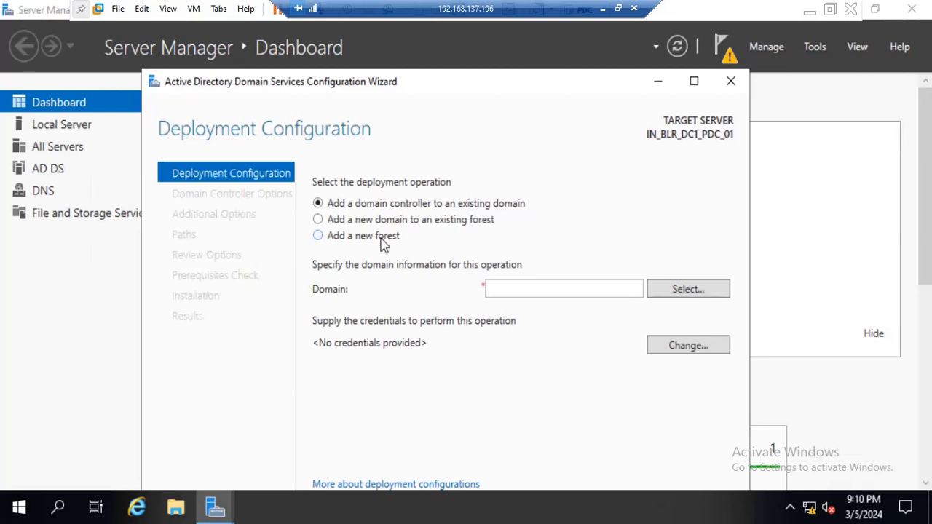
# Set the deployment operation to add a new forest with the root domain name punith.in.
pyautogui.click(335, 243)
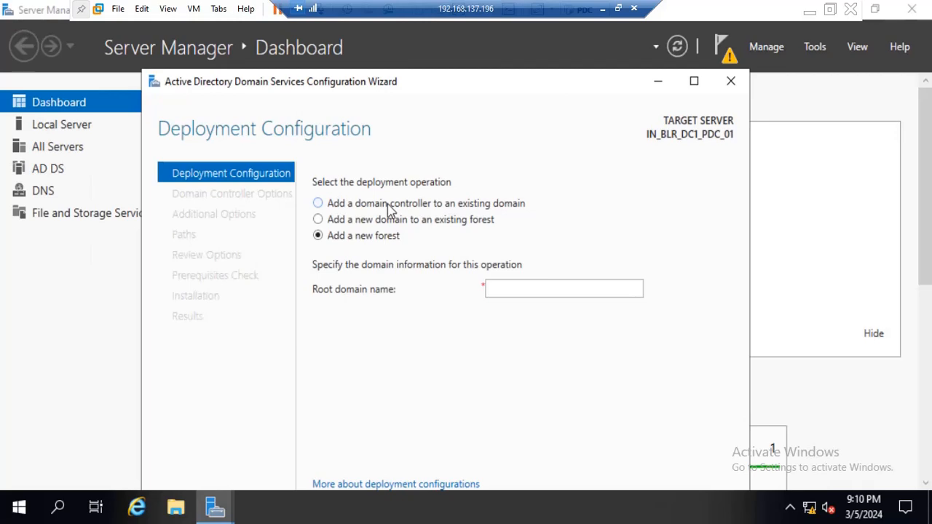
pyautogui.click(515, 288)
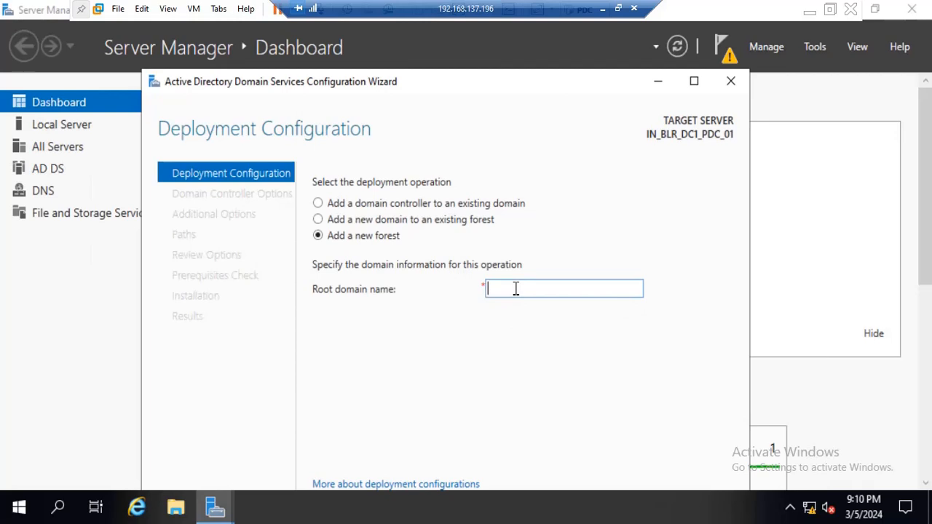
pyautogui.write('pun')
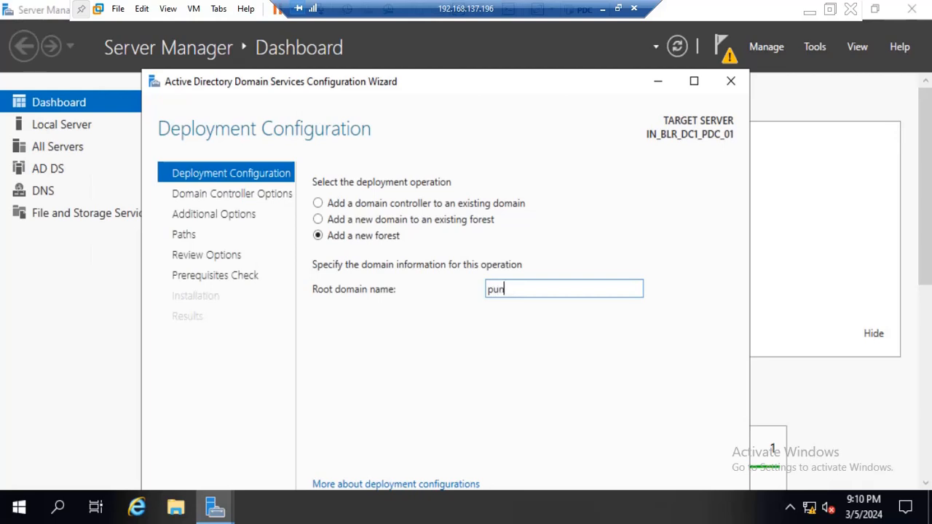
pyautogui.write('ith.in')
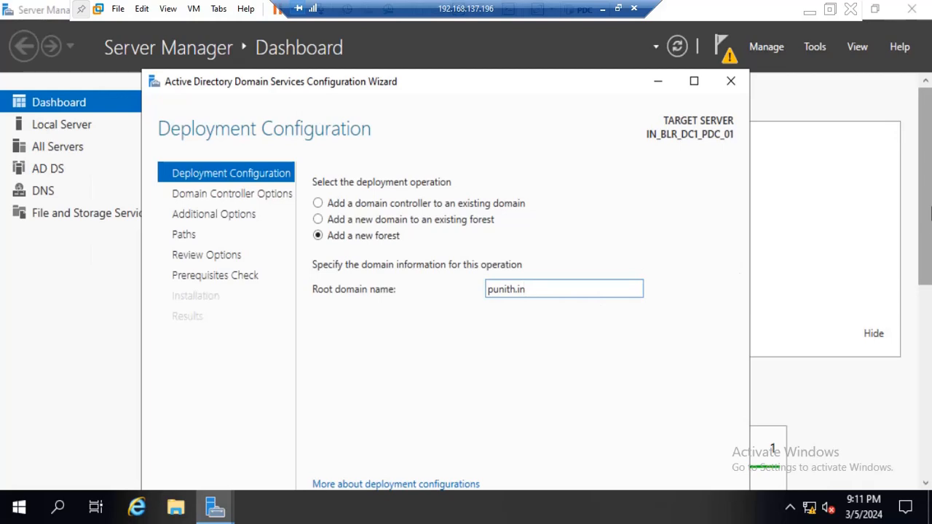
# Bring the configuration wizard back into full view and proceed to the domain controller options.
pyautogui.moveTo(931, 208); pyautogui.dragTo(904, 99)
pyautogui.click(218, 507)
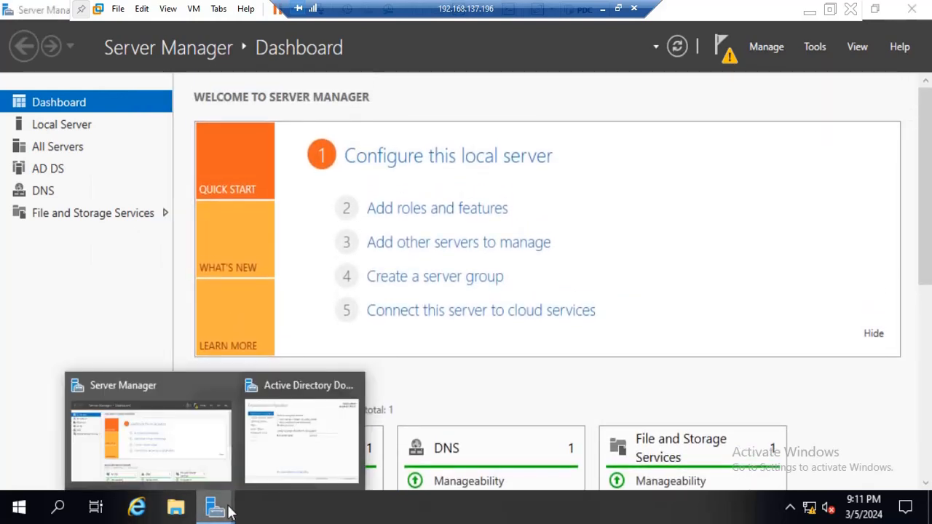
pyautogui.click(255, 457)
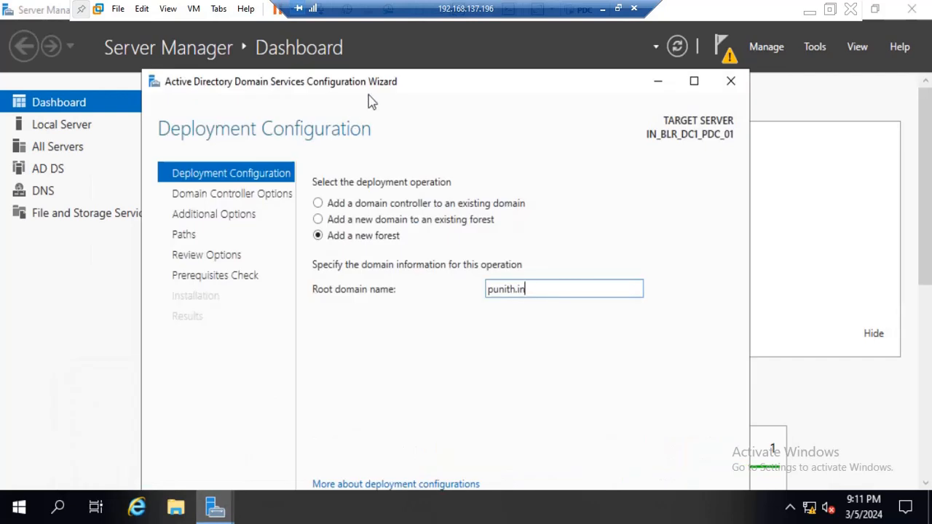
pyautogui.moveTo(399, 88); pyautogui.dragTo(392, 57)
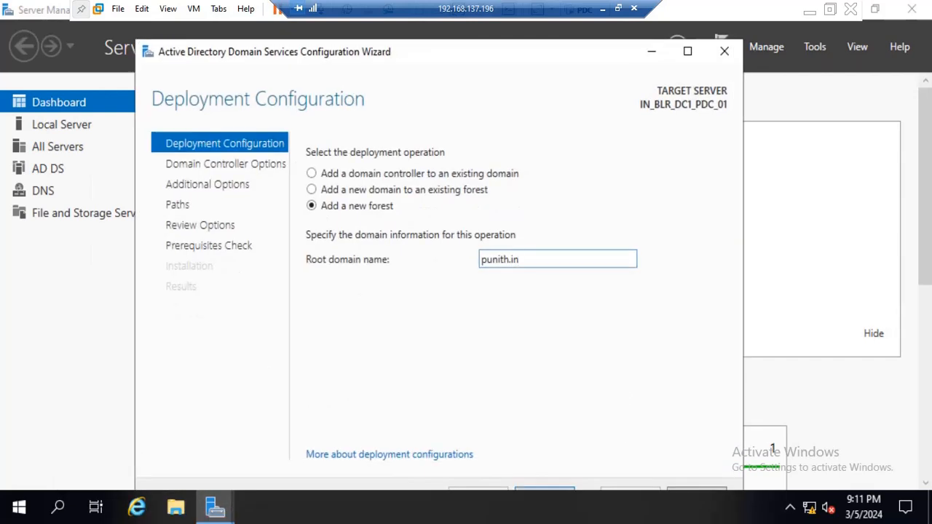
pyautogui.moveTo(493, 53); pyautogui.dragTo(478, 25)
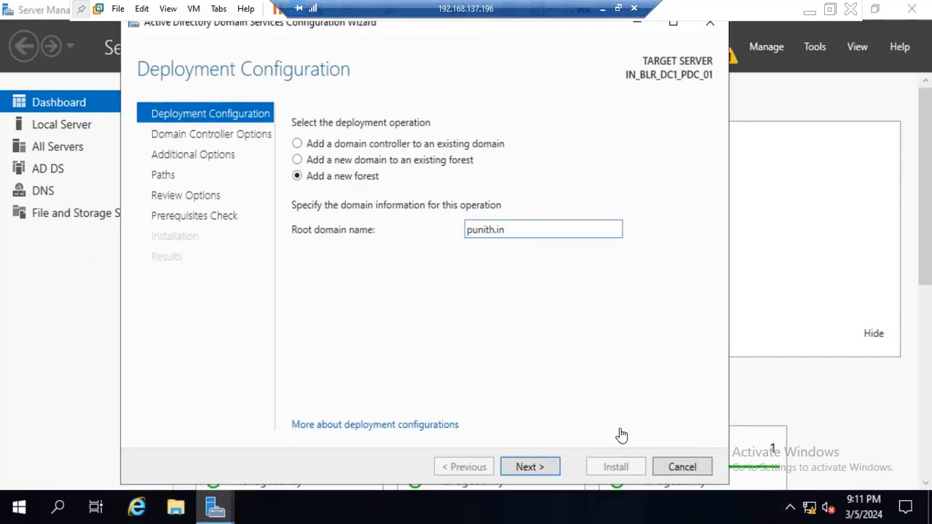
pyautogui.click(542, 468)
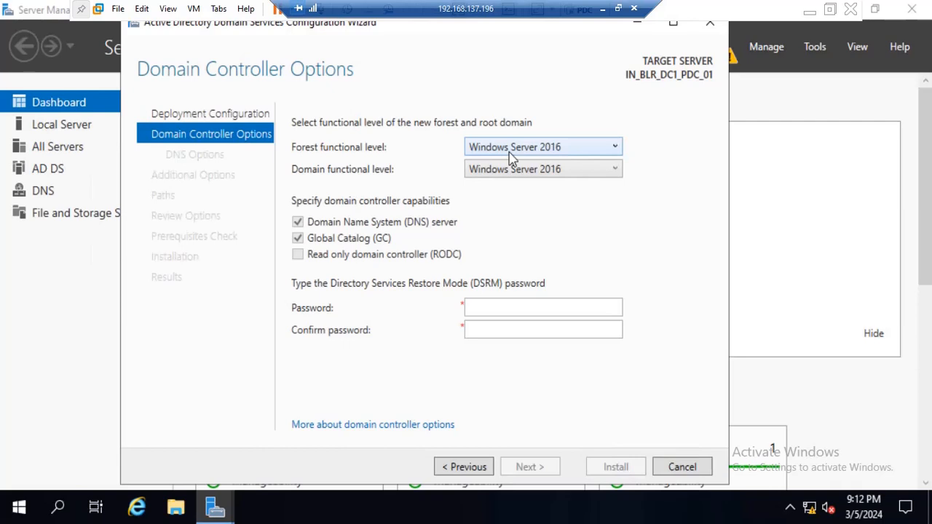
# Choose Windows Server 2016 as the forest functional level, enter and confirm the DSRM password, and proceed to the DNS options.
pyautogui.click(507, 152)
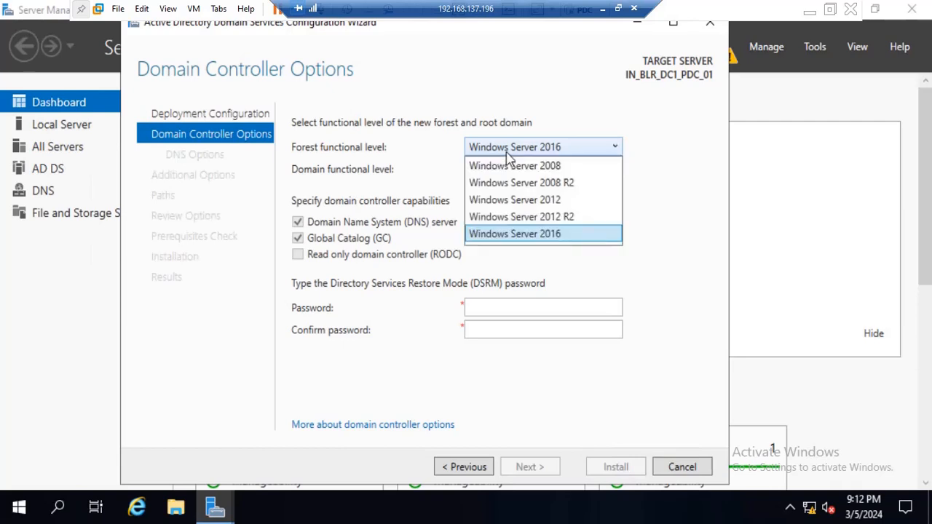
pyautogui.click(520, 241)
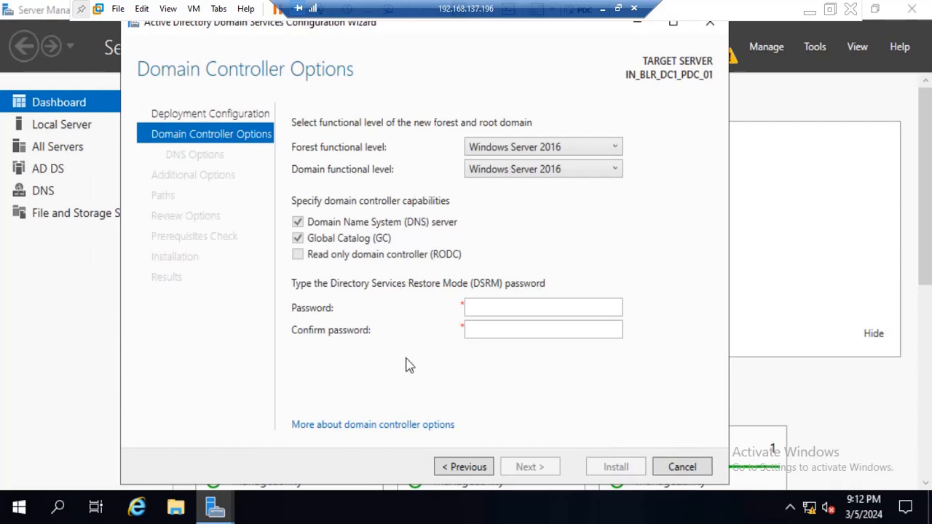
pyautogui.click(486, 308)
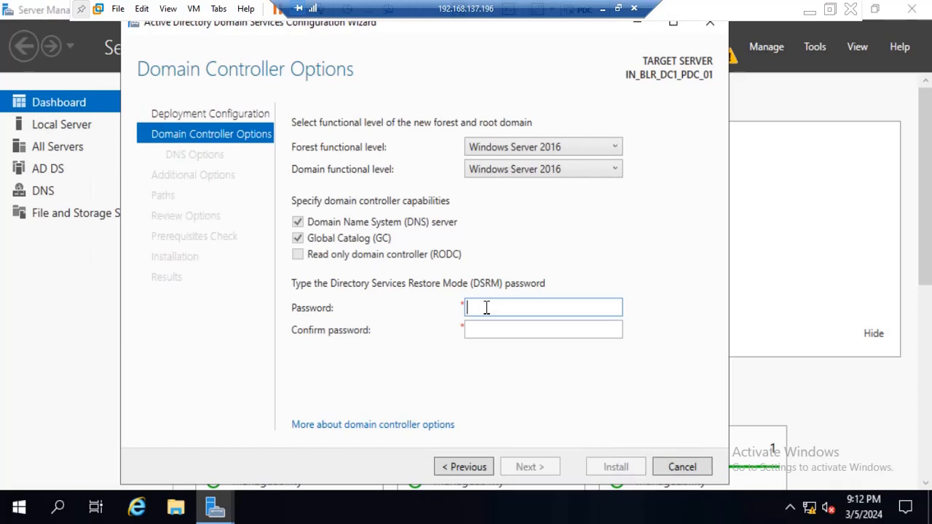
pyautogui.write('••••••••••')
pyautogui.press('Tab')
pyautogui.write('•••••••')
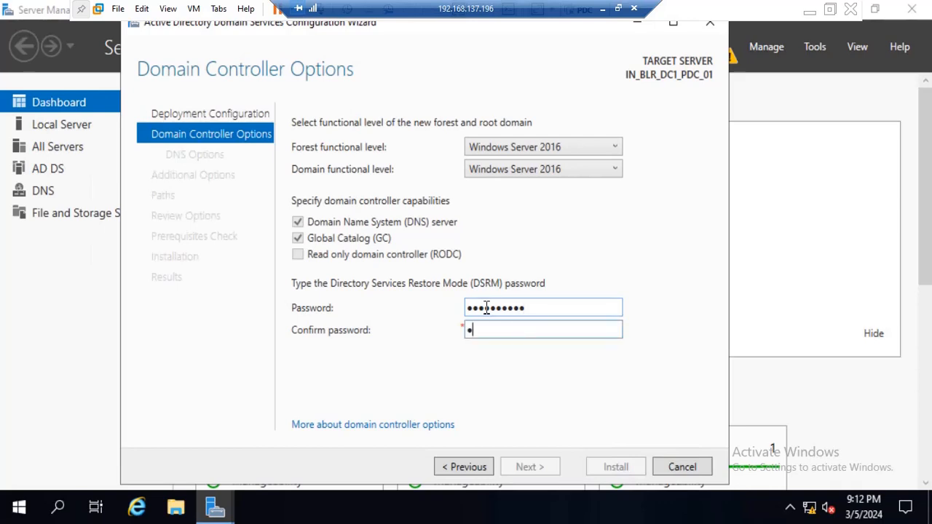
pyautogui.write('•••')
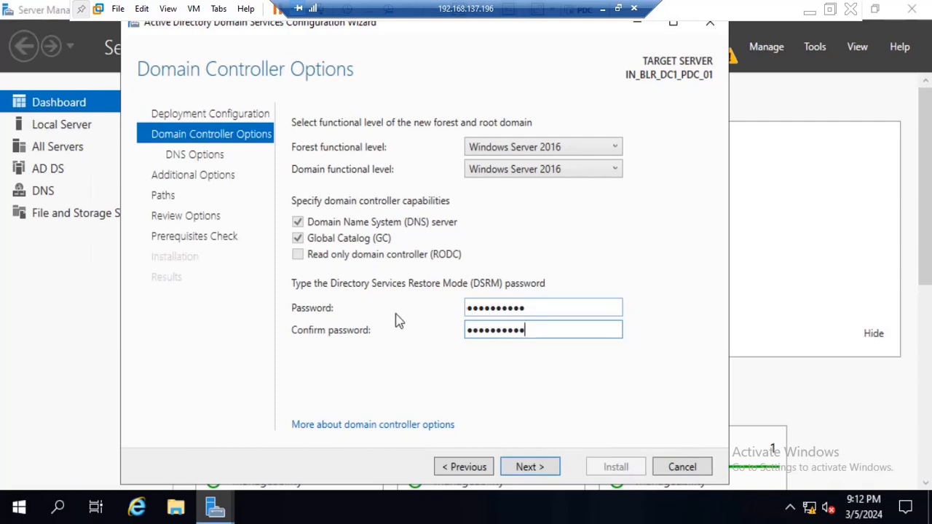
pyautogui.click(529, 467)
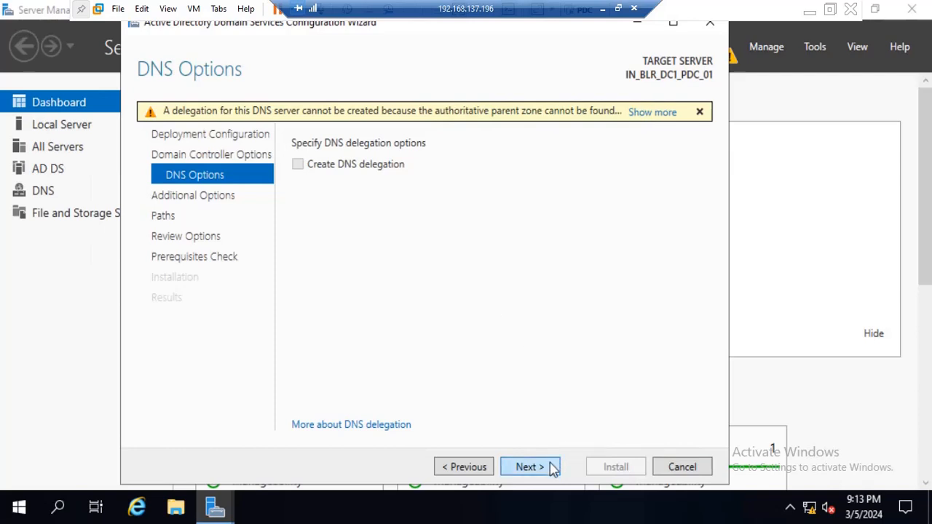
# Accept the default DNS options, NetBIOS domain name and AD DS folder paths, and proceed to the options review.
pyautogui.click(529, 467)
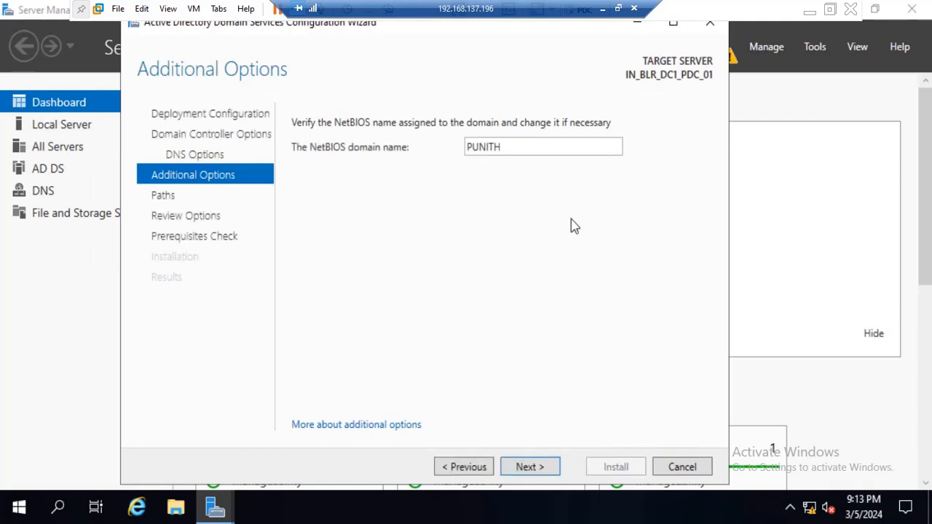
pyautogui.click(546, 470)
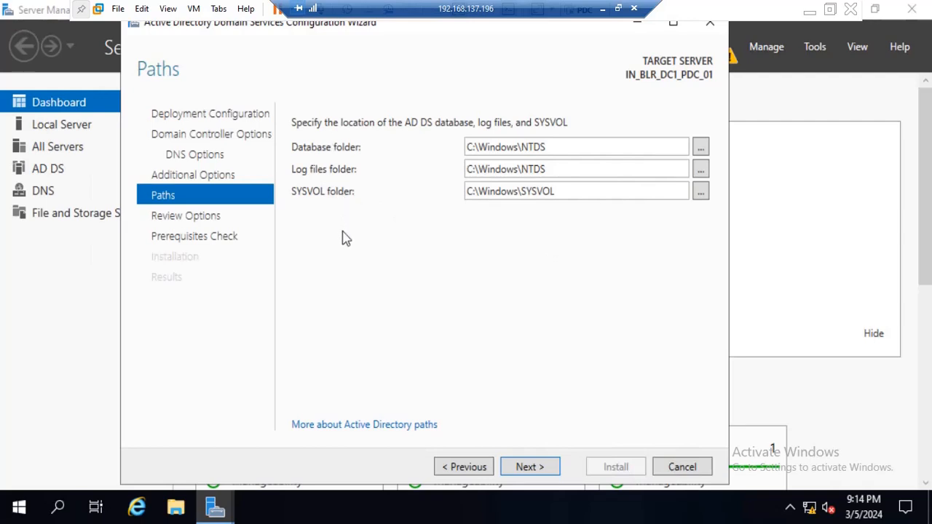
pyautogui.click(423, 426)
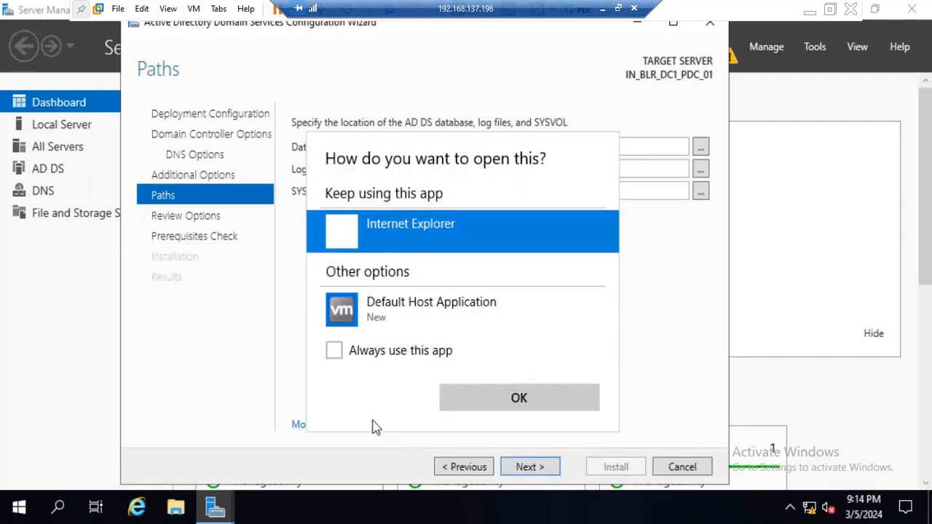
pyautogui.click(576, 399)
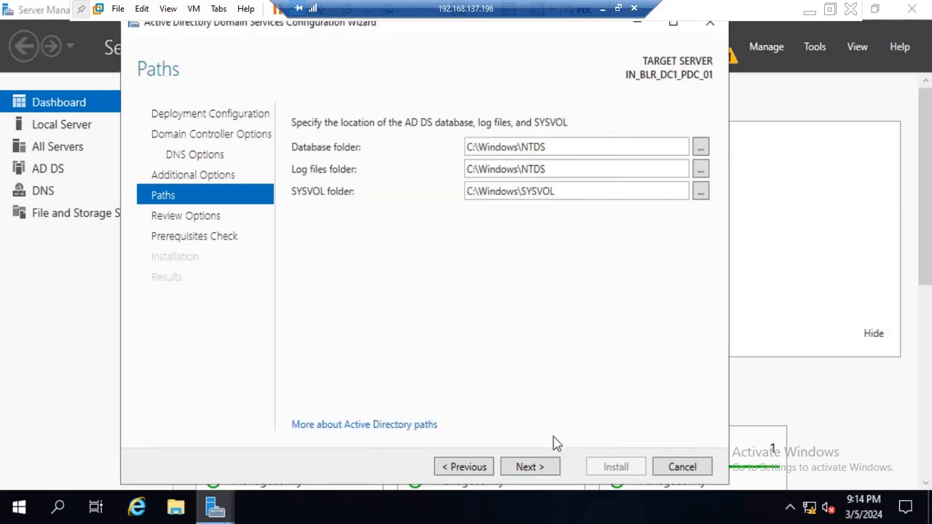
pyautogui.click(543, 468)
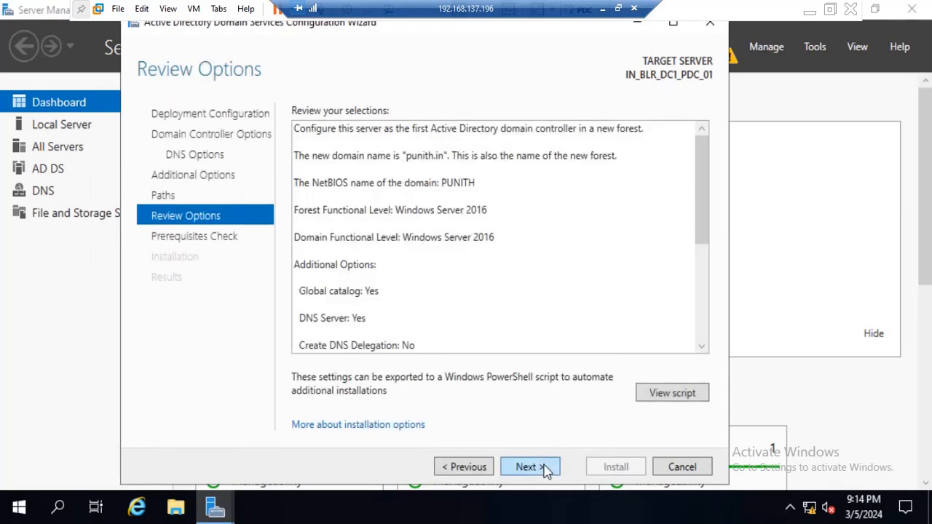
# Examine the summary of selected deployment options and the exported PowerShell script for AD DS deployment.
pyautogui.scroll(-5, 459, 198)
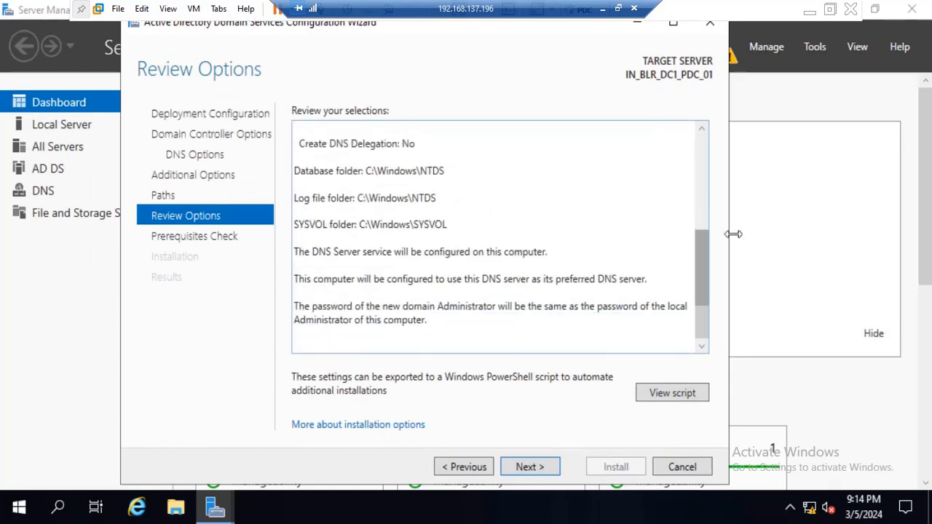
pyautogui.moveTo(703, 260); pyautogui.dragTo(680, 91)
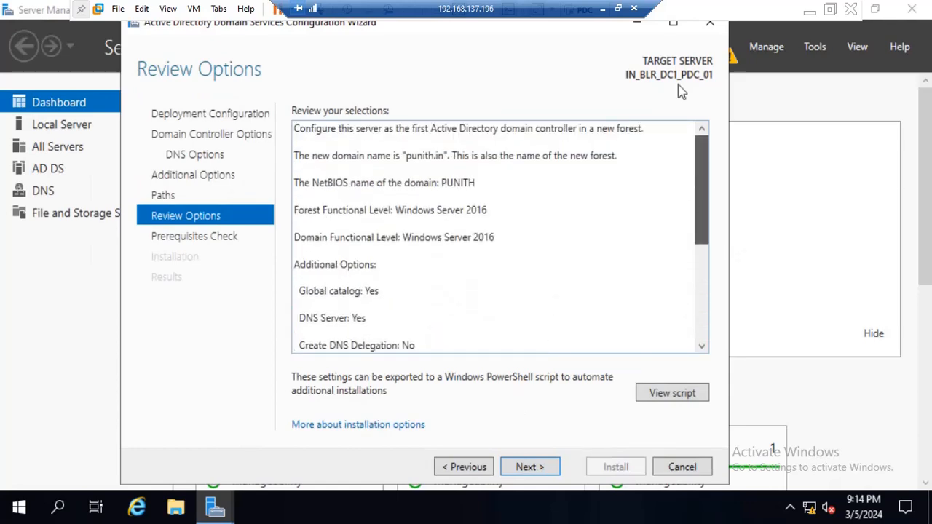
pyautogui.scroll(-4, 689, 176)
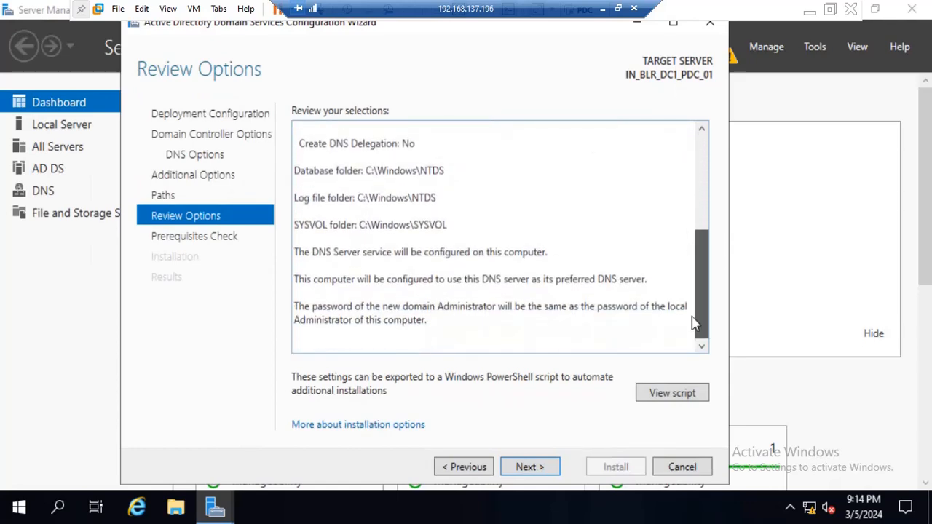
pyautogui.click(677, 397)
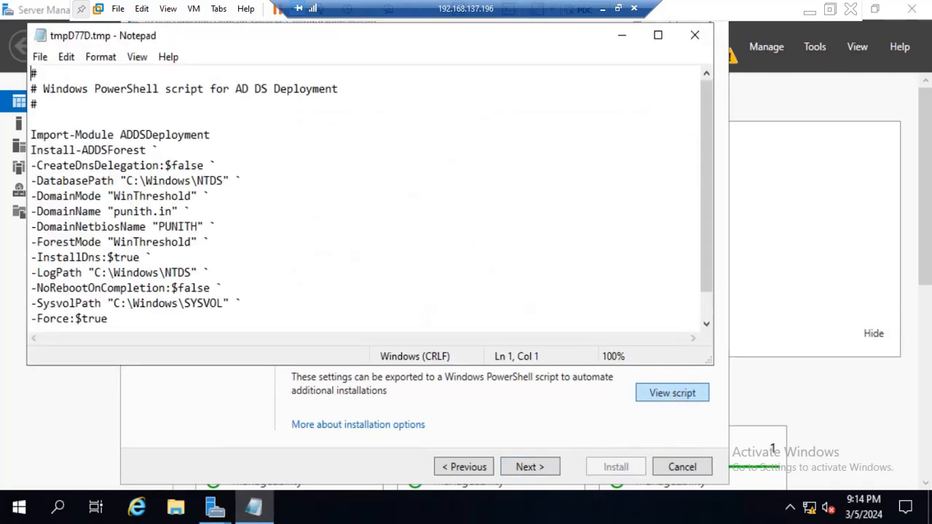
pyautogui.click(40, 57)
pyautogui.click(67, 119)
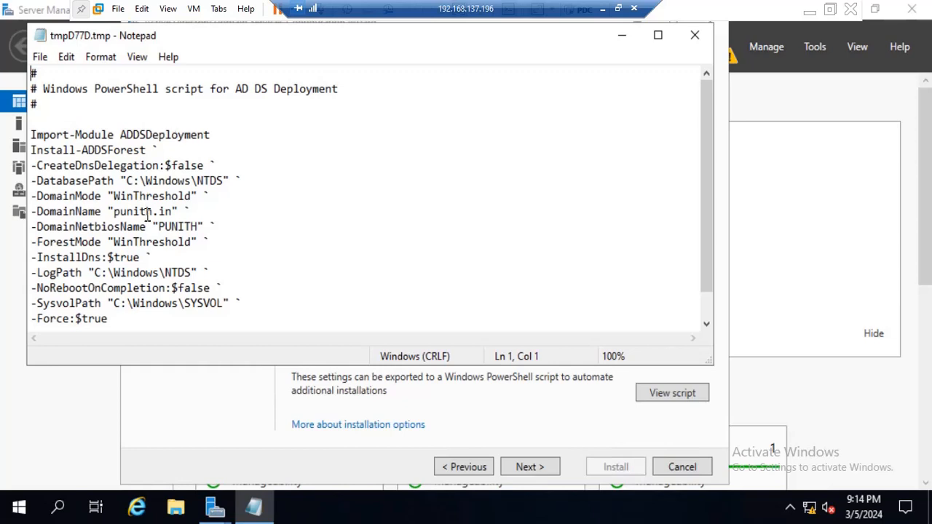
pyautogui.scroll(-1, 147, 218)
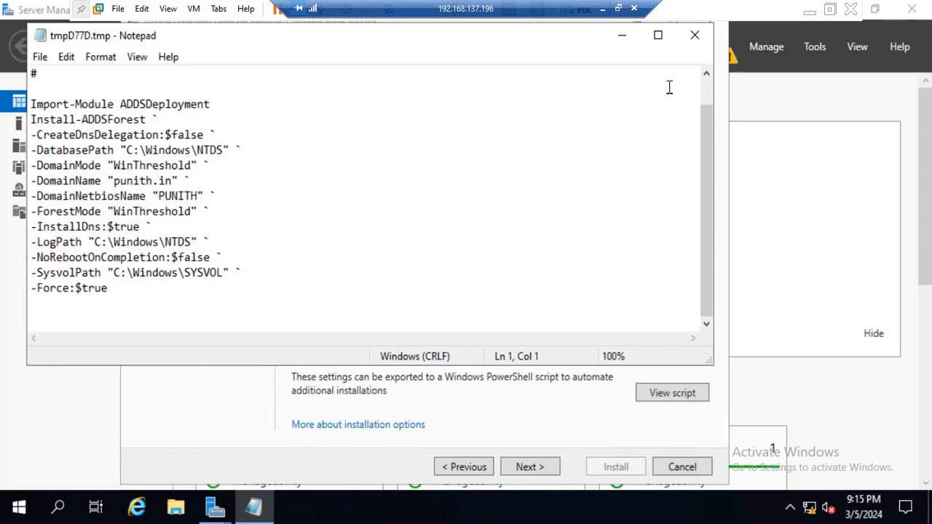
pyautogui.click(692, 45)
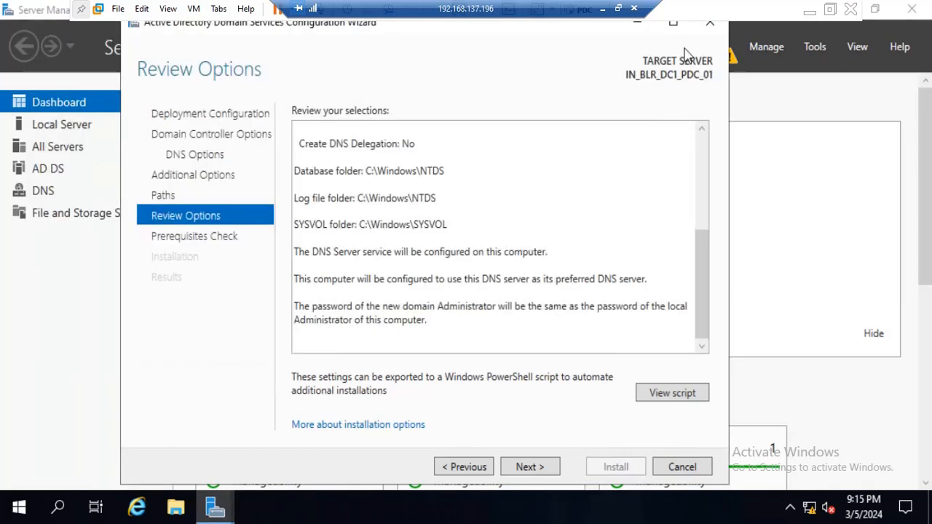
# Accept the reviewed deployment options and run the prerequisites check.
pyautogui.click(545, 469)
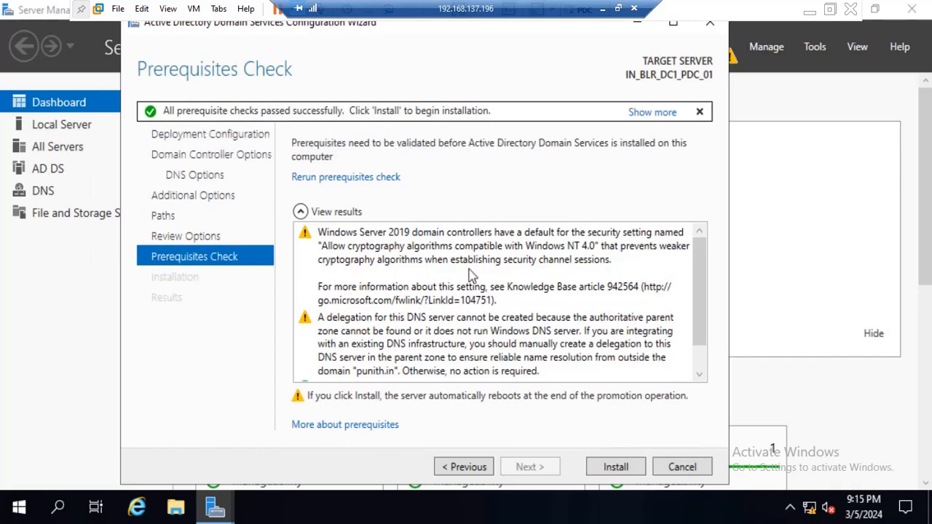
# Review the prerequisites check results, install the domain controller configuration and dismiss the sign-out notice for the restart.
pyautogui.scroll(-1, 469, 269)
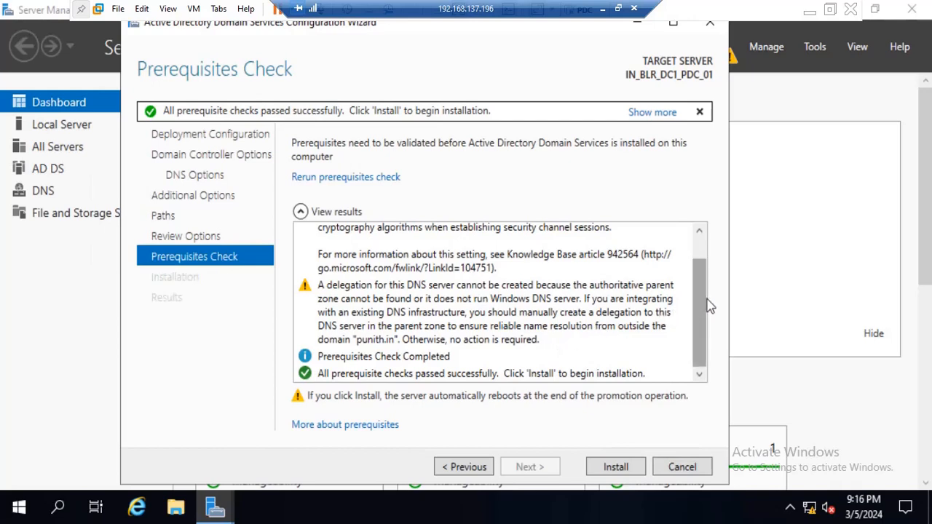
pyautogui.moveTo(705, 299); pyautogui.dragTo(696, 232)
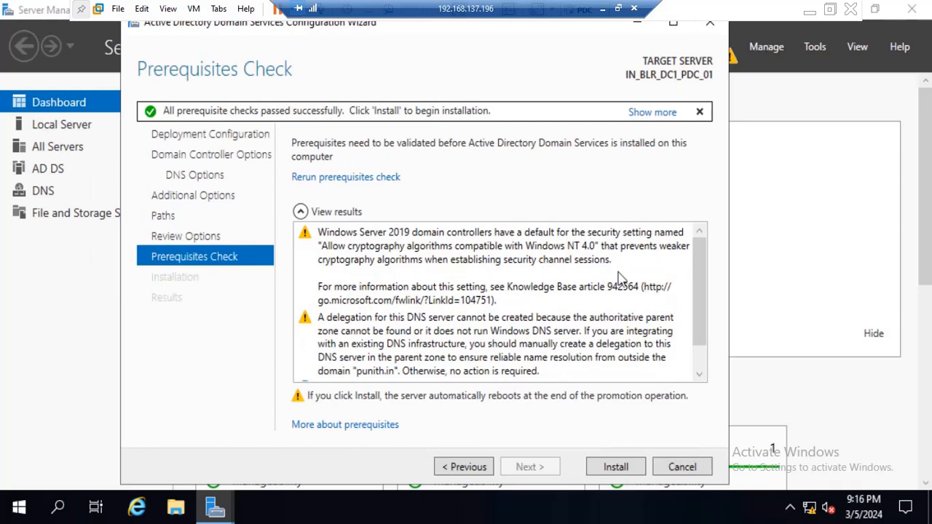
pyautogui.scroll(-2, 502, 291)
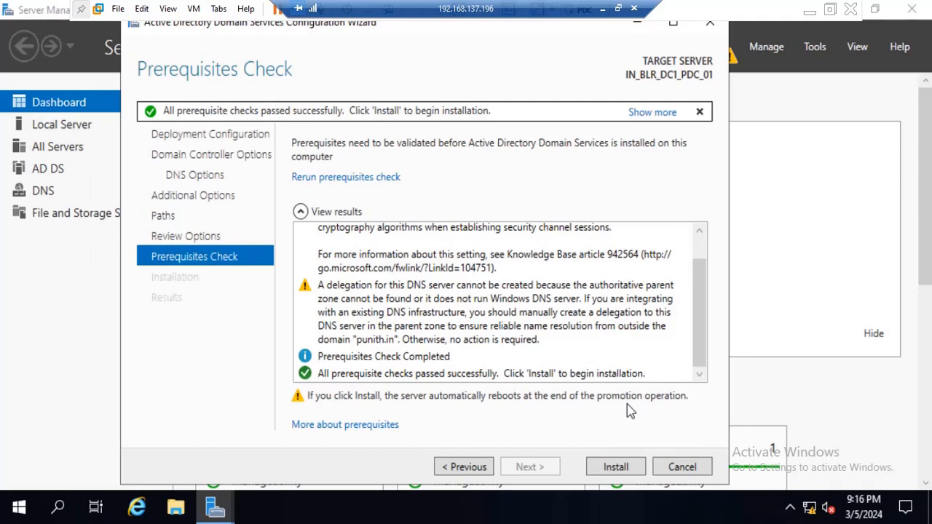
pyautogui.click(616, 467)
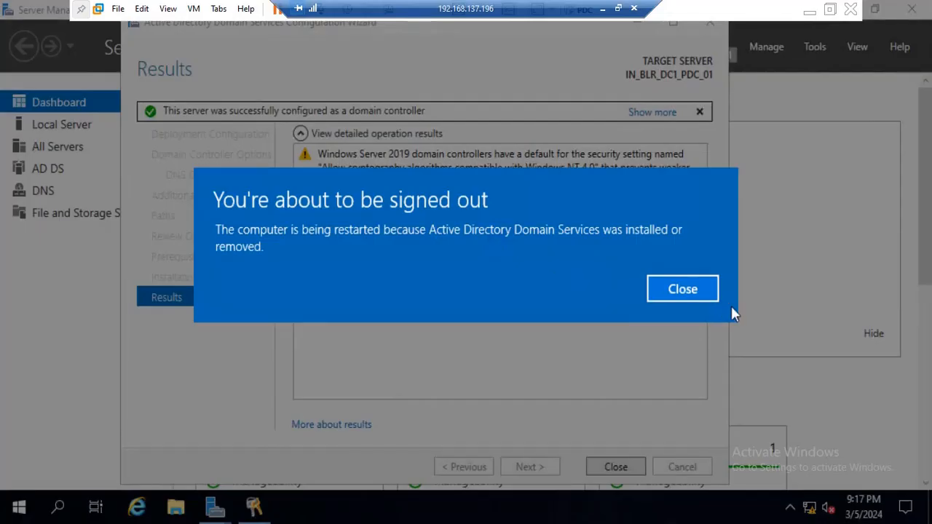
pyautogui.click(693, 295)
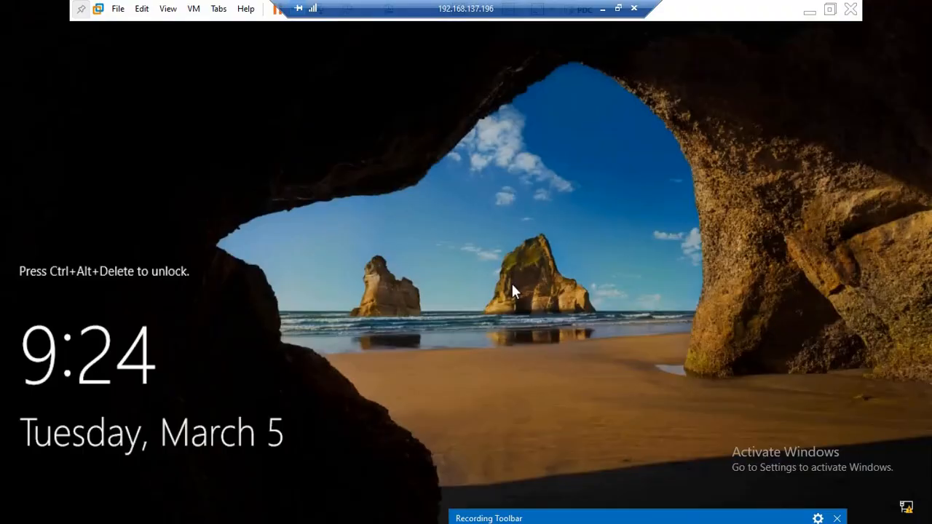
# Sign in to the restarted server as the domain administrator with the account password and view the dashboard's roles and server groups.
pyautogui.press('ctrl+alt+Insert')
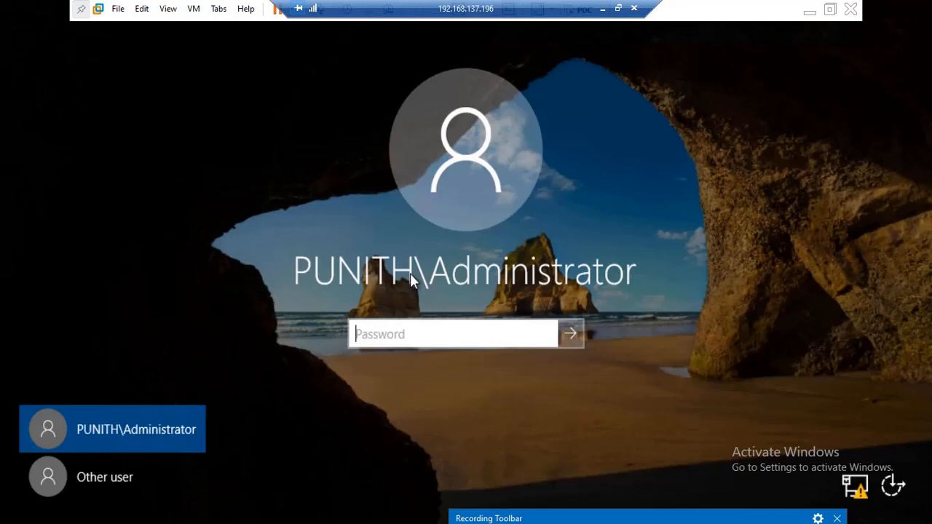
pyautogui.press('Return')
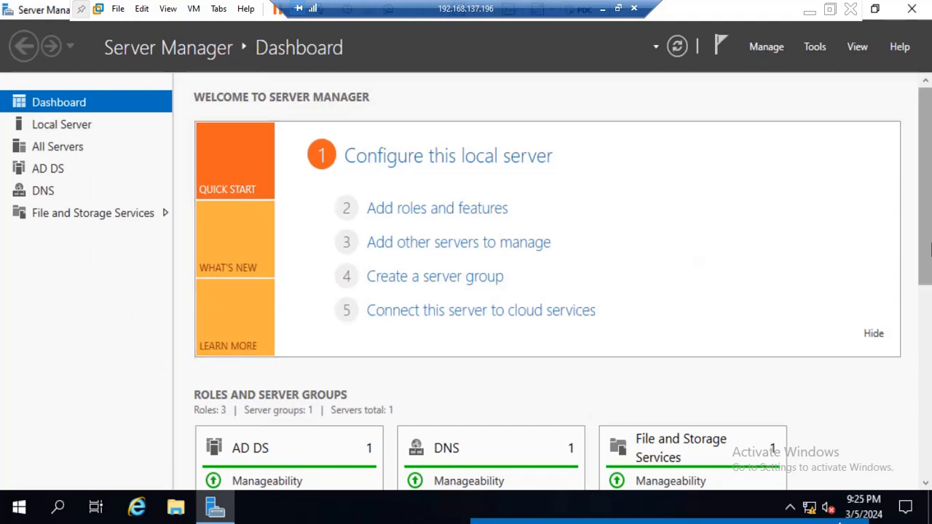
pyautogui.scroll(-5, 923, 212)
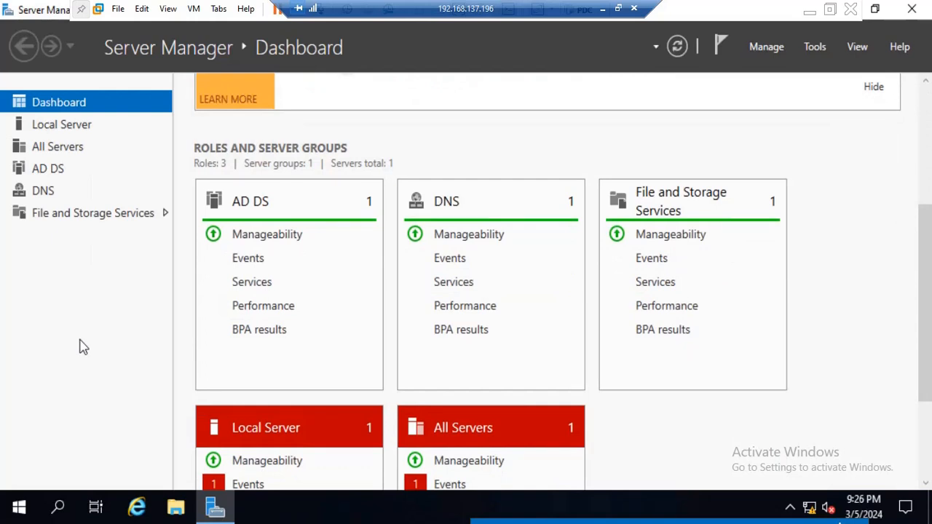
# Open a command prompt and run net accounts to check the server's computer role.
pyautogui.press('super+r')
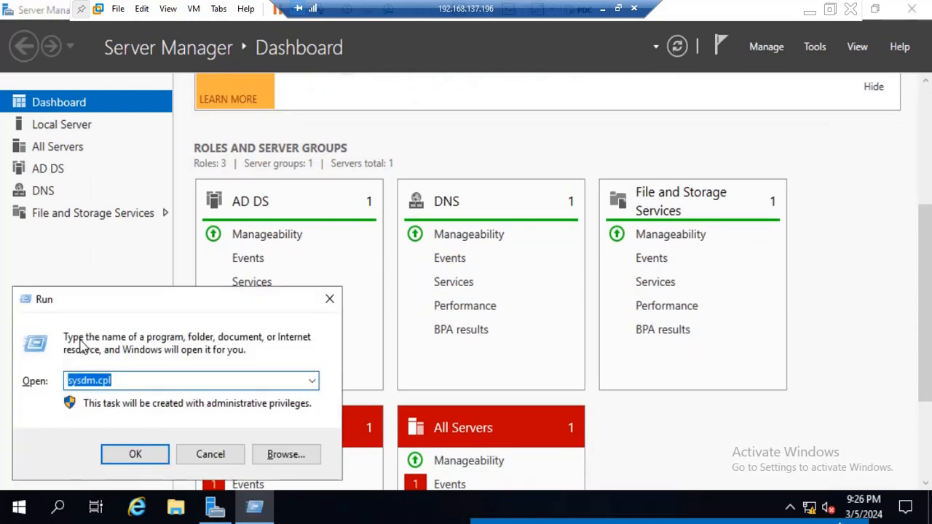
pyautogui.write('cmd')
pyautogui.press('Return')
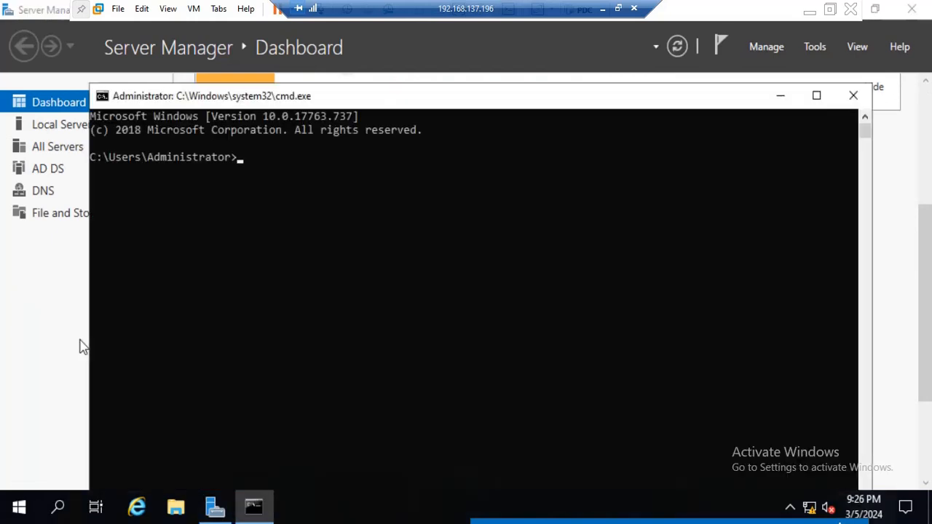
pyautogui.write('net accounts')
pyautogui.press('Return')
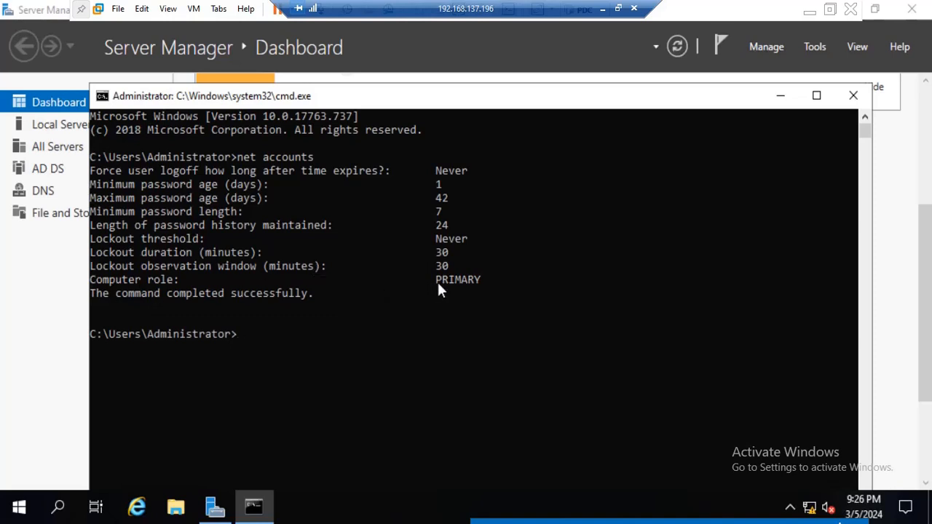
pyautogui.moveTo(437, 281); pyautogui.dragTo(477, 281)
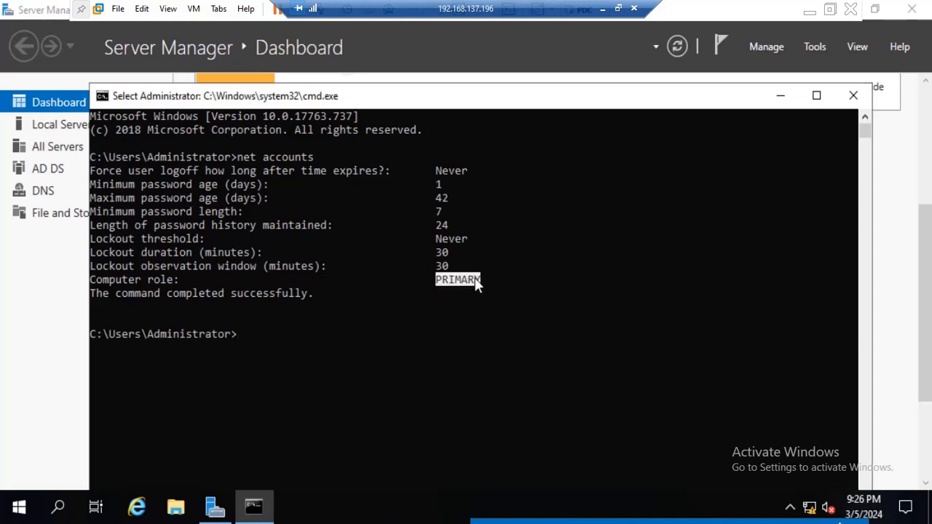
pyautogui.click(318, 321)
# Switch to File Explorer and open the C:\Windows\debug folder.
pyautogui.click(175, 510)
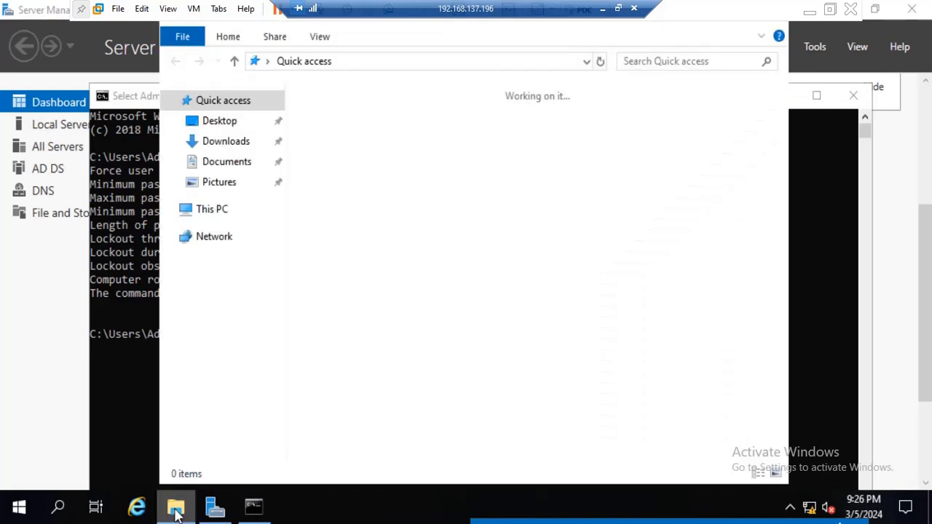
pyautogui.click(230, 209)
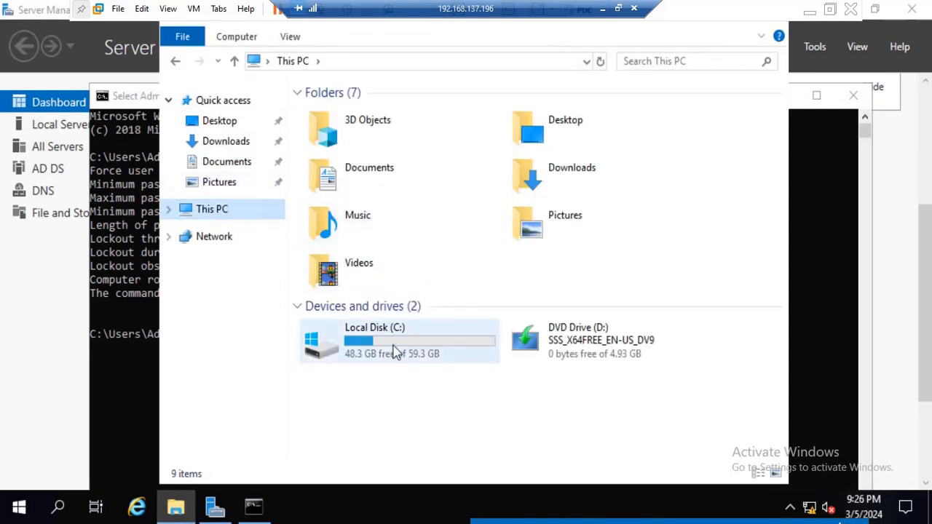
pyautogui.doubleClick(393, 348)
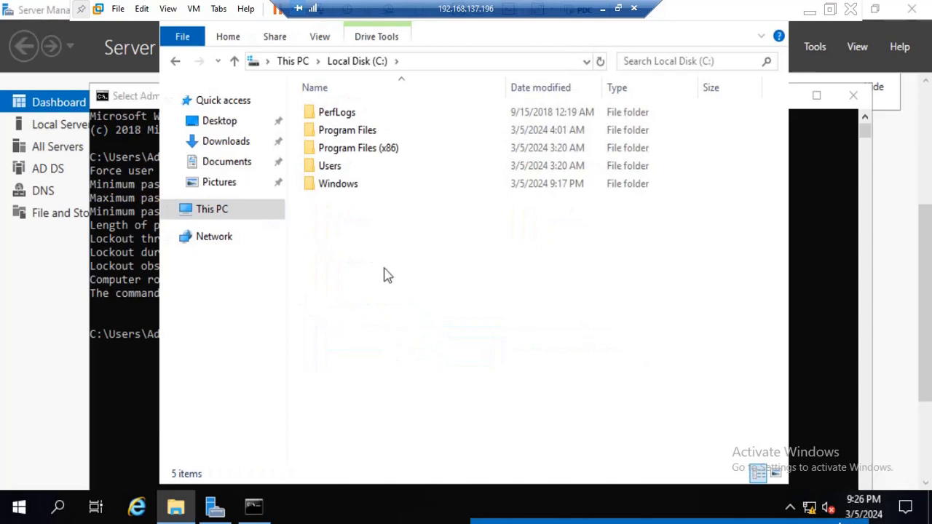
pyautogui.doubleClick(351, 190)
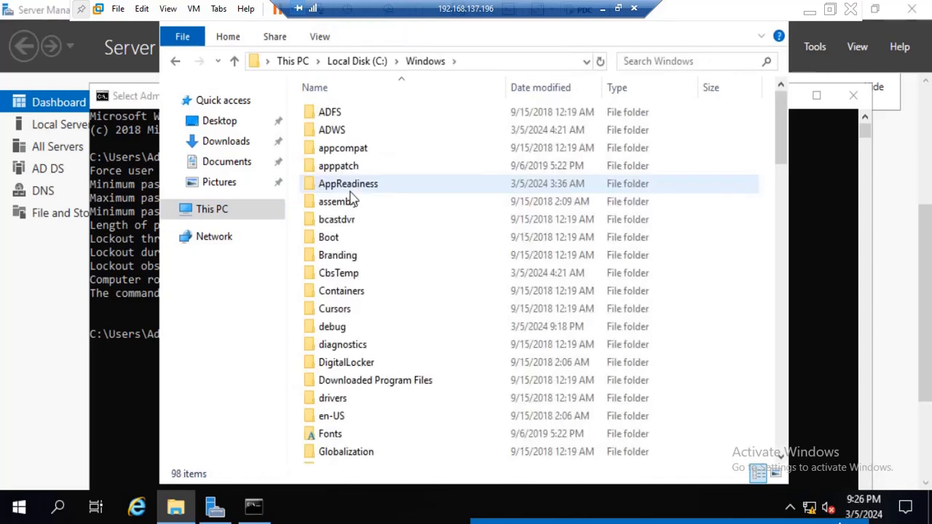
pyautogui.doubleClick(372, 328)
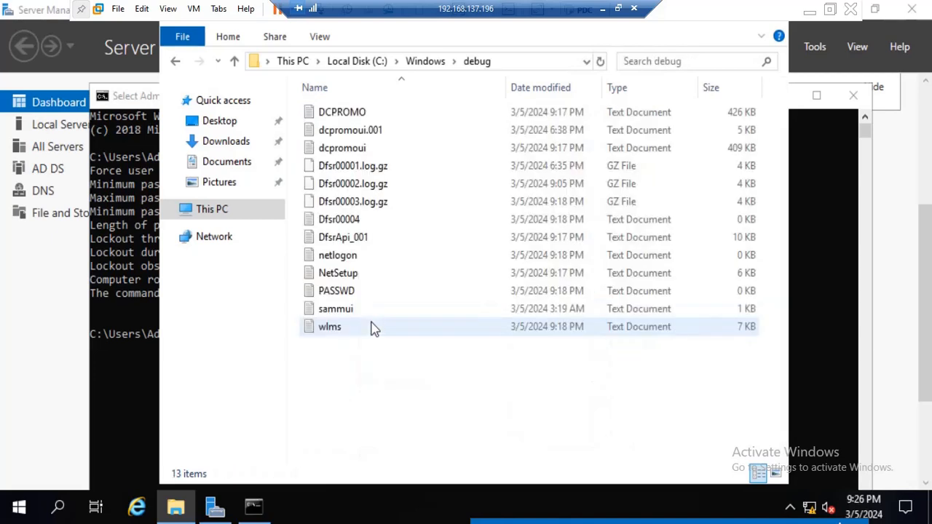
# Read the DCPROMO log through to its last entries, checking the domain controller promotion, and close it.
pyautogui.doubleClick(368, 114)
pyautogui.scroll(-10, 337, 189)
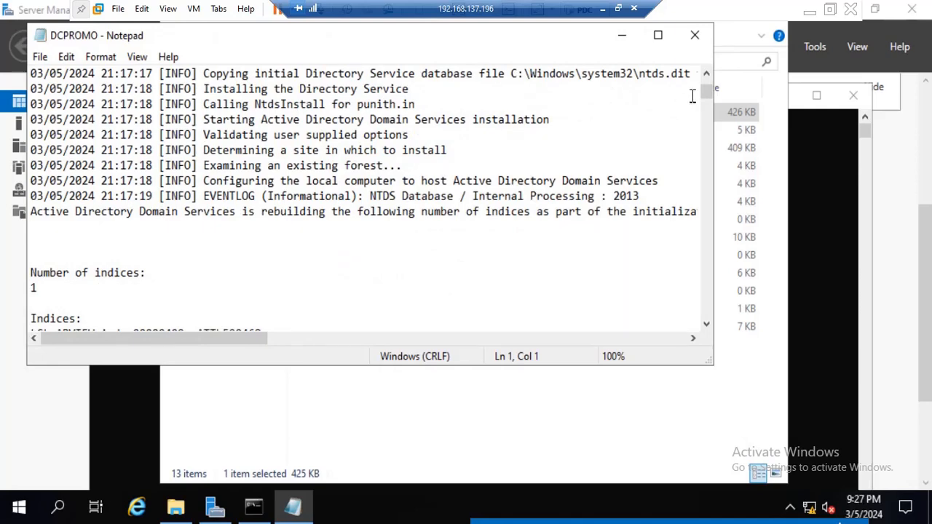
pyautogui.moveTo(706, 92); pyautogui.dragTo(688, 328)
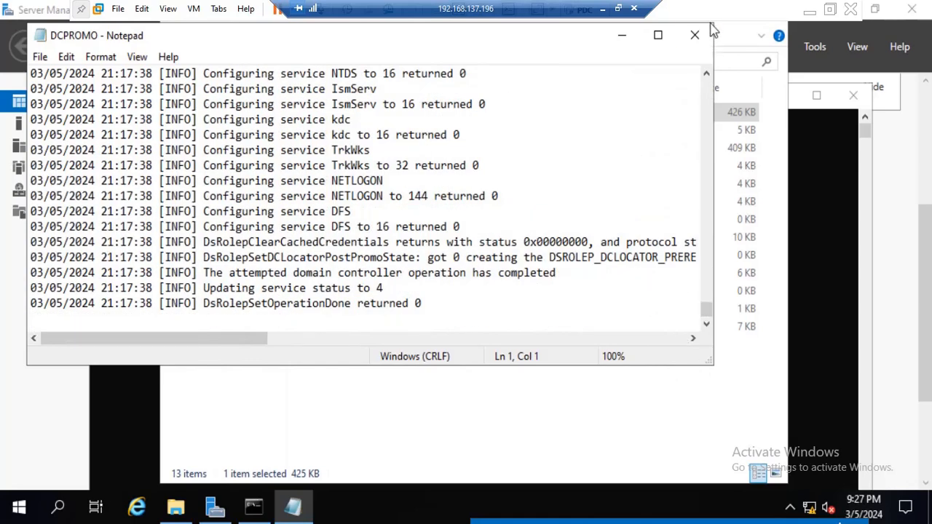
pyautogui.click(700, 35)
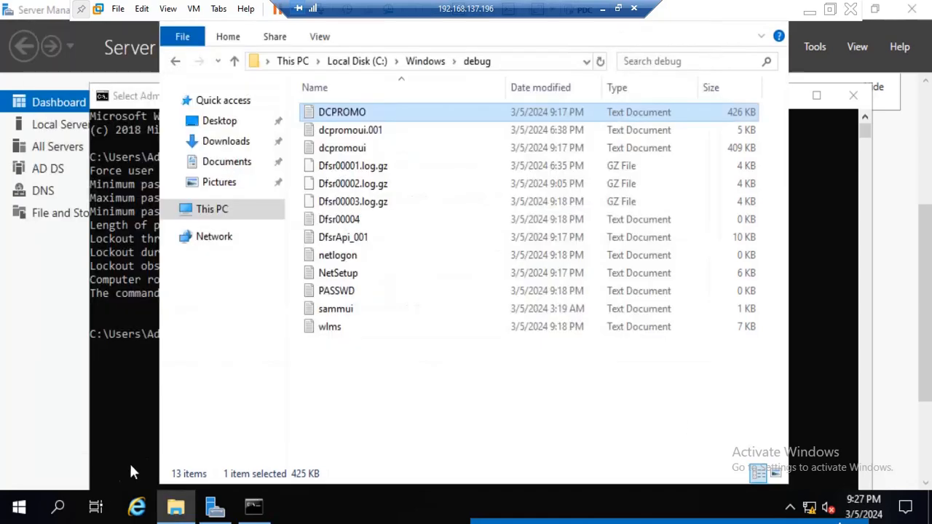
# Search the server for Event Viewer, open it and maximize its window.
pyautogui.click(72, 503)
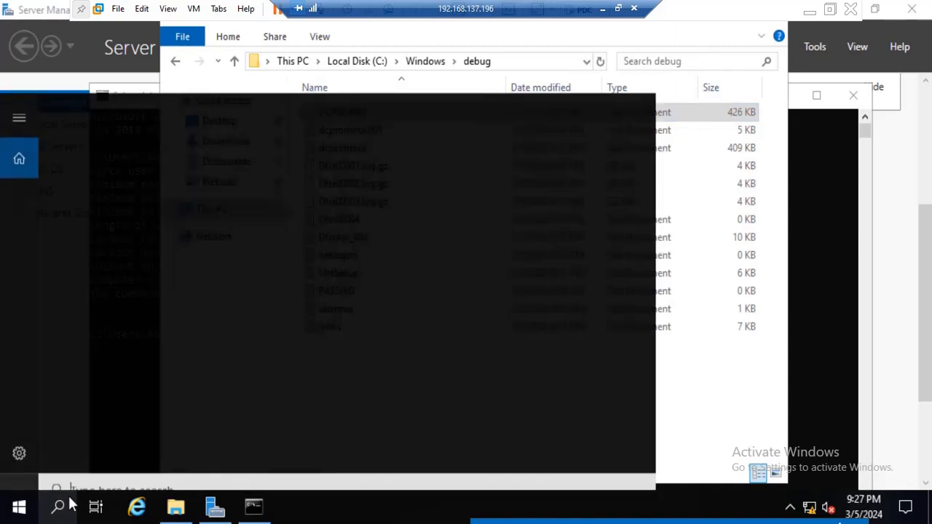
pyautogui.write('eve')
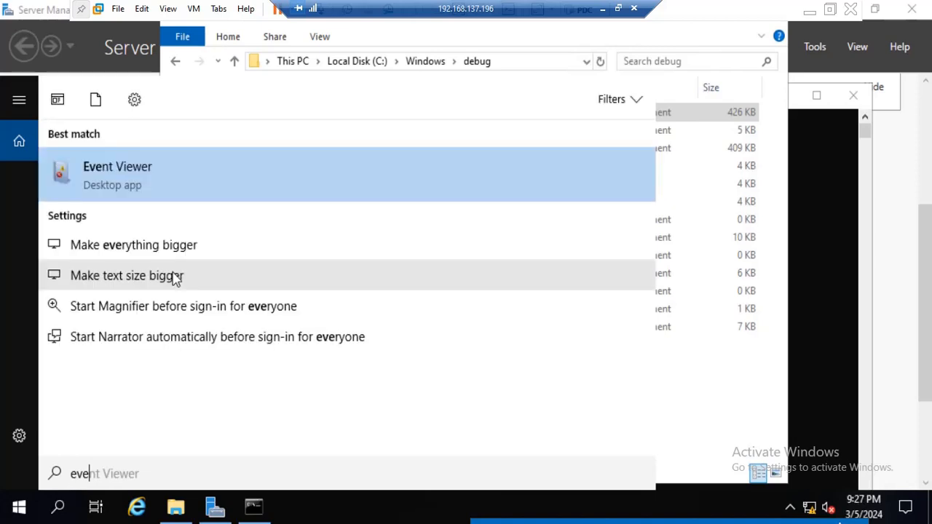
pyautogui.click(152, 171)
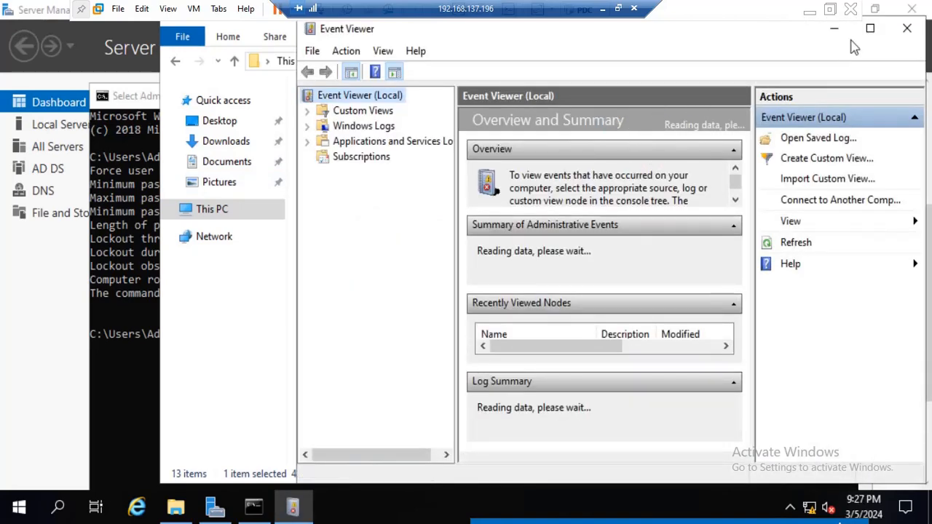
pyautogui.click(869, 29)
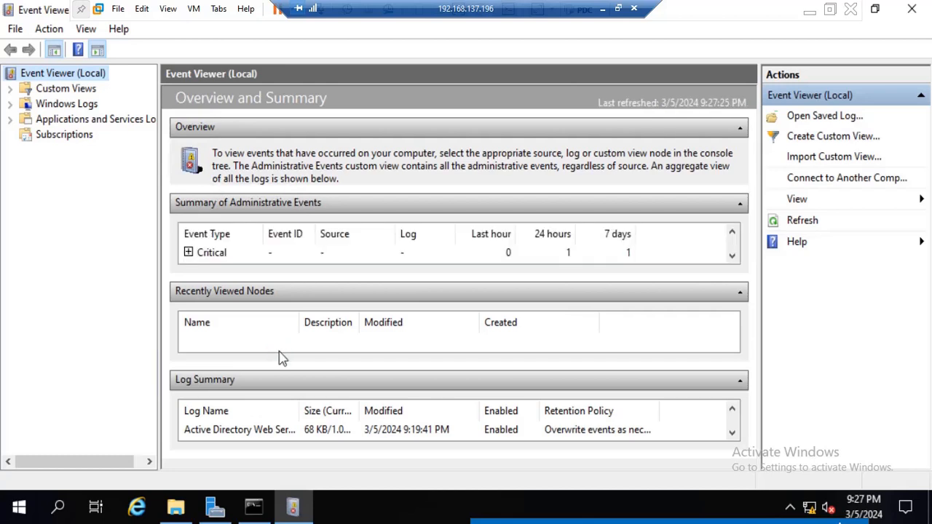
# Expand the Information events in the Summary of Administrative Events and look through the listed entries.
pyautogui.scroll(-1, 204, 251)
pyautogui.click(192, 252)
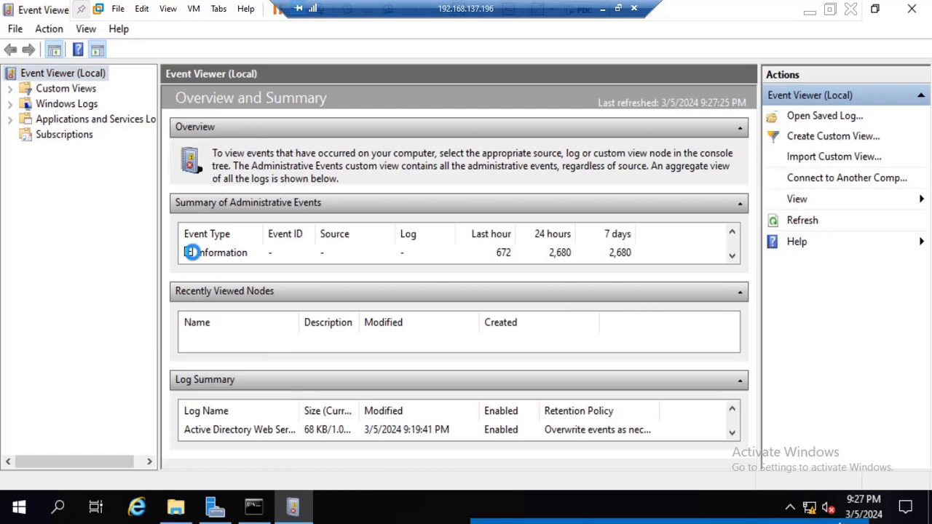
pyautogui.scroll(-1, 193, 253)
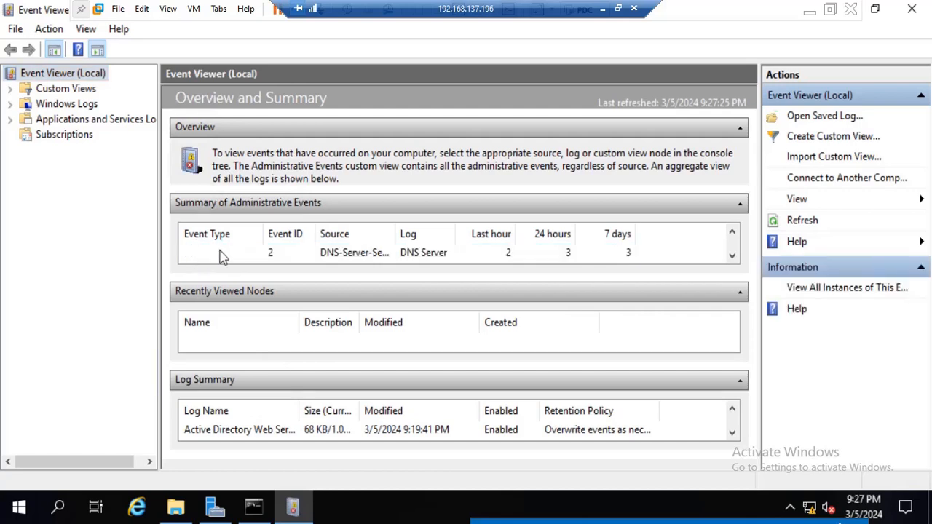
pyautogui.scroll(2, 297, 250)
pyautogui.scroll(1, 297, 250)
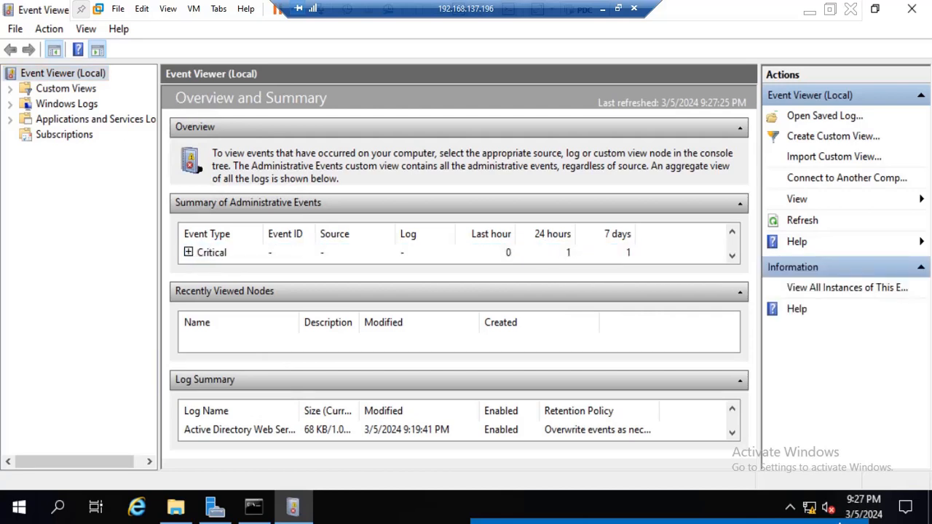
# Examine the Active Directory Web Services and Directory Service logs under Applications and Services Logs, and close Event Viewer.
pyautogui.click(77, 107)
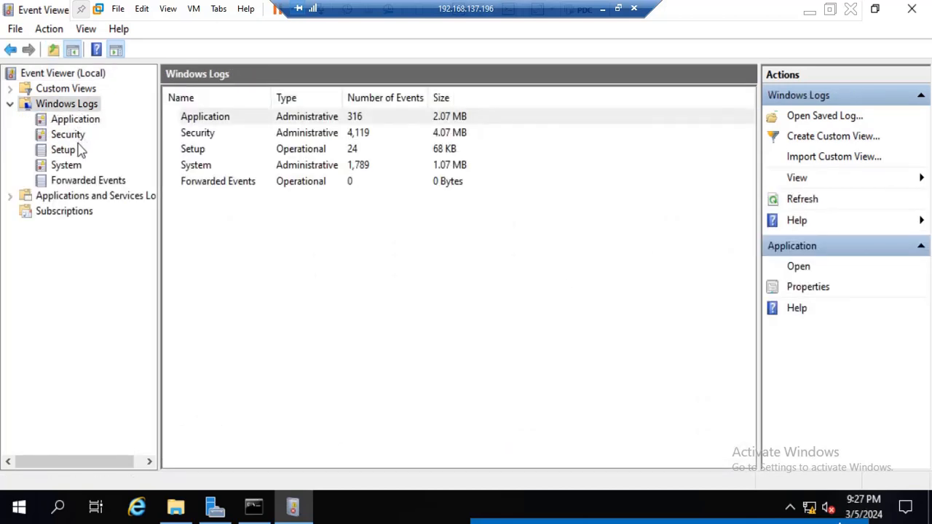
pyautogui.click(105, 201)
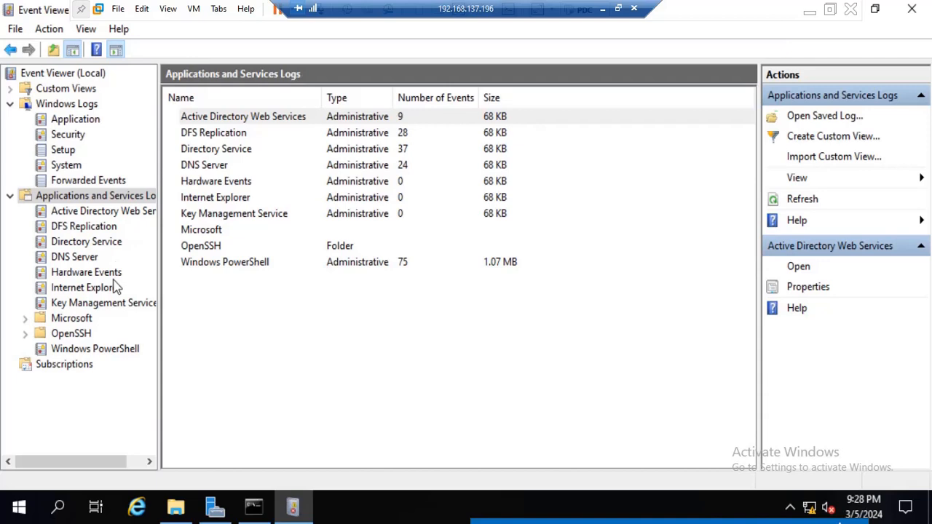
pyautogui.click(118, 216)
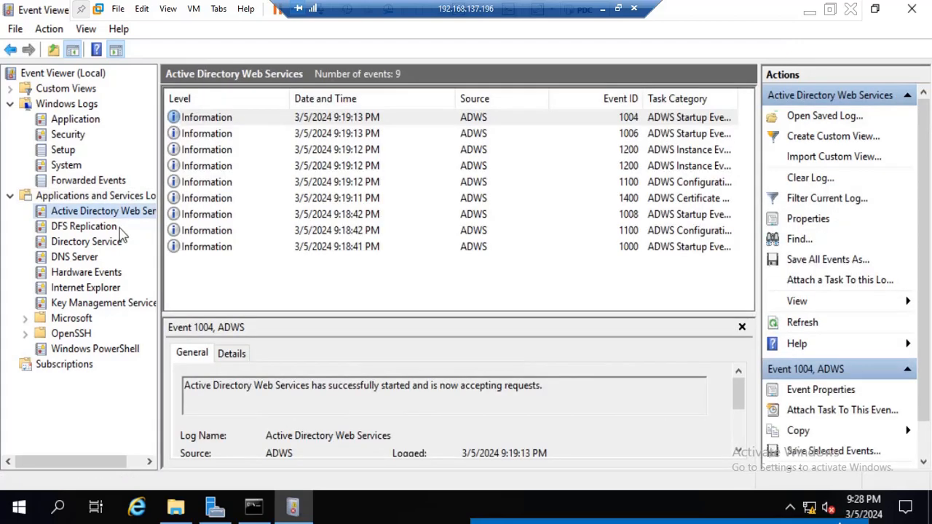
pyautogui.click(107, 246)
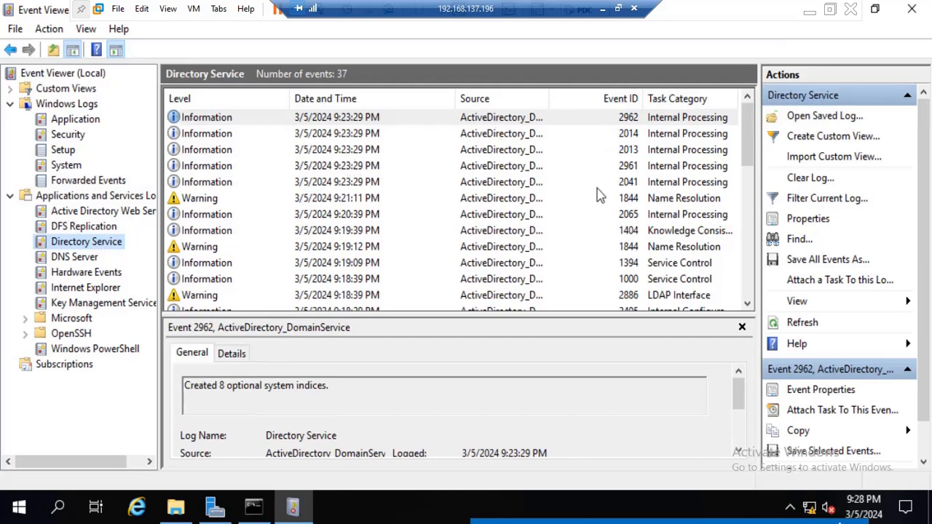
pyautogui.scroll(-8, 600, 196)
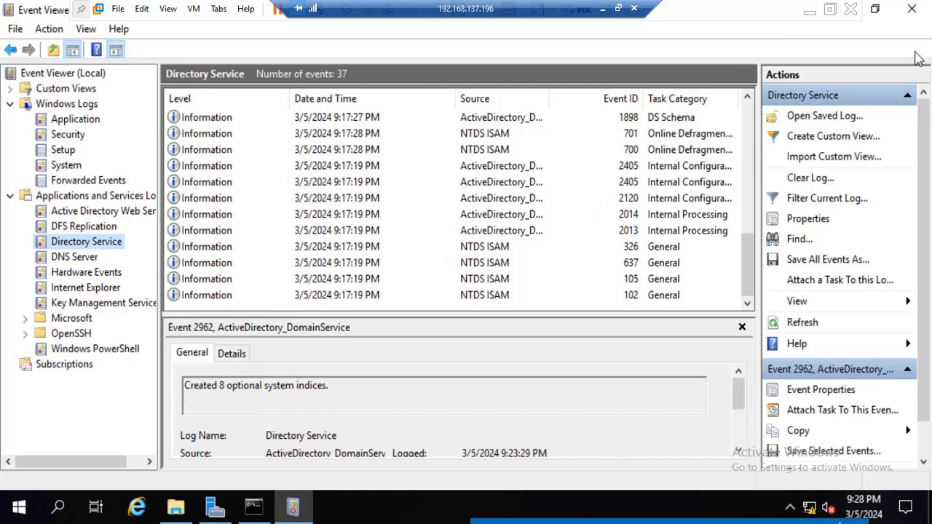
pyautogui.click(911, 9)
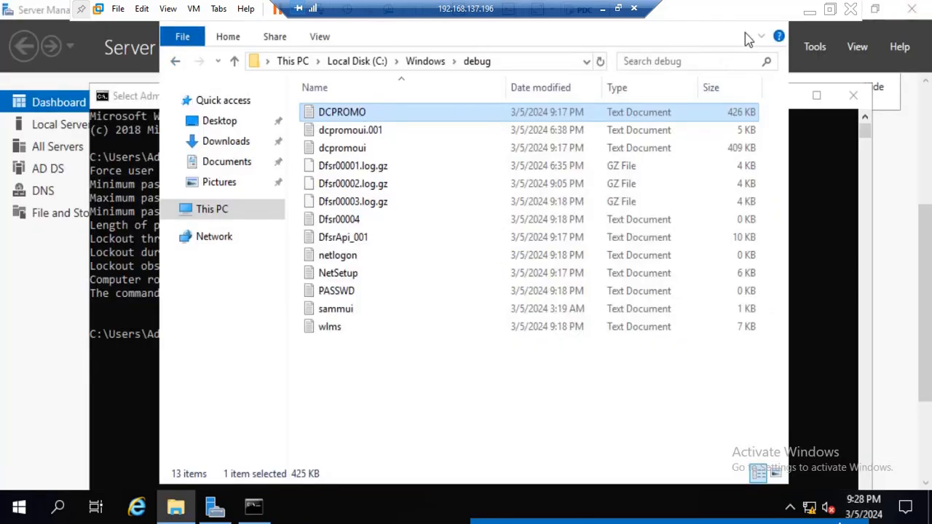
# Return to Server Manager and review the list of available Active Directory and DNS administration tools.
pyautogui.click(906, 191)
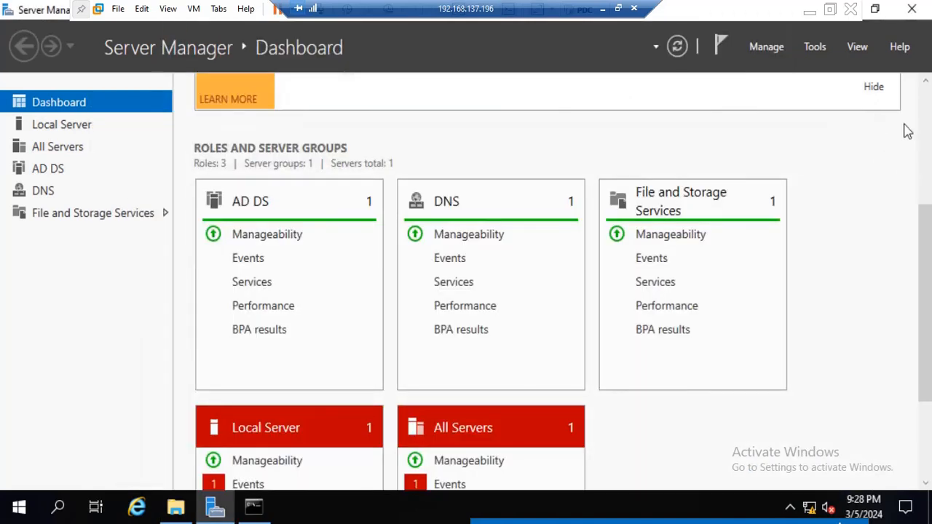
pyautogui.click(809, 49)
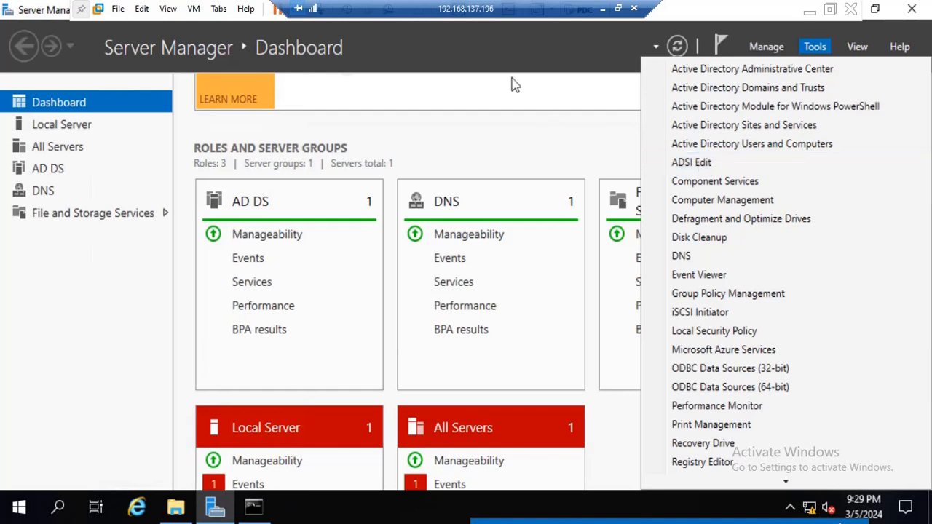
pyautogui.scroll(3, 512, 84)
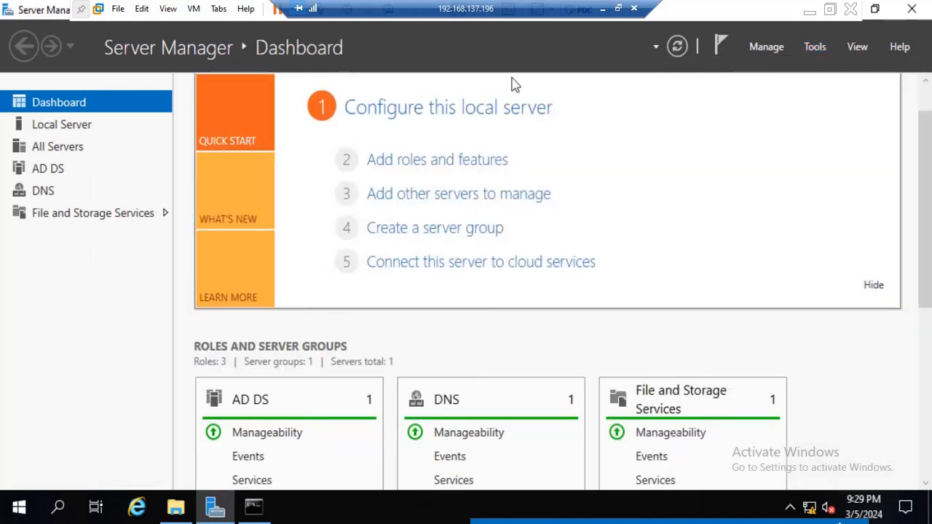